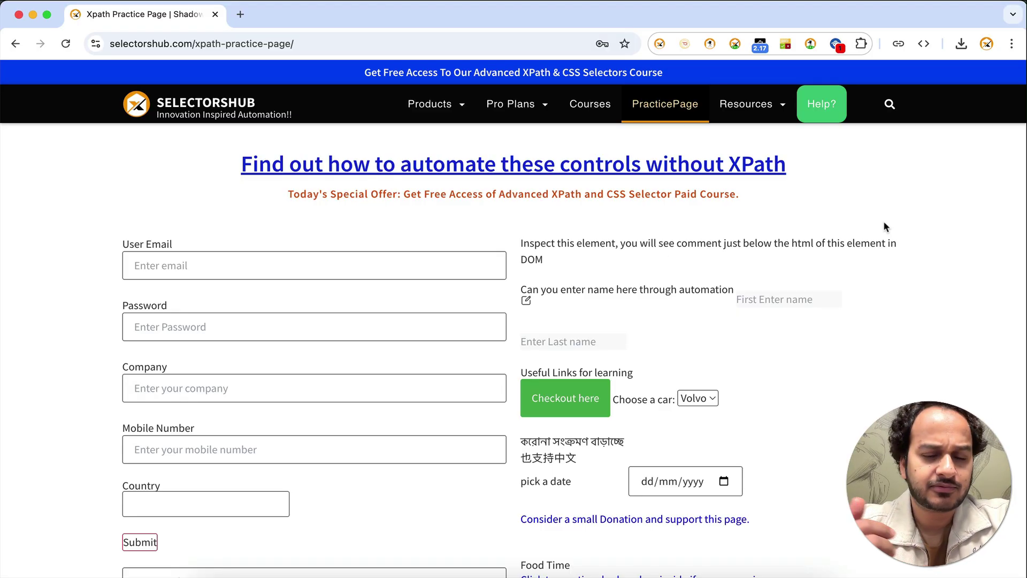
Examine the practice page's input fields, from the user details form through Payment Details, and the existing context options for Mobile Number
scroll(454, 396, "down", 10)
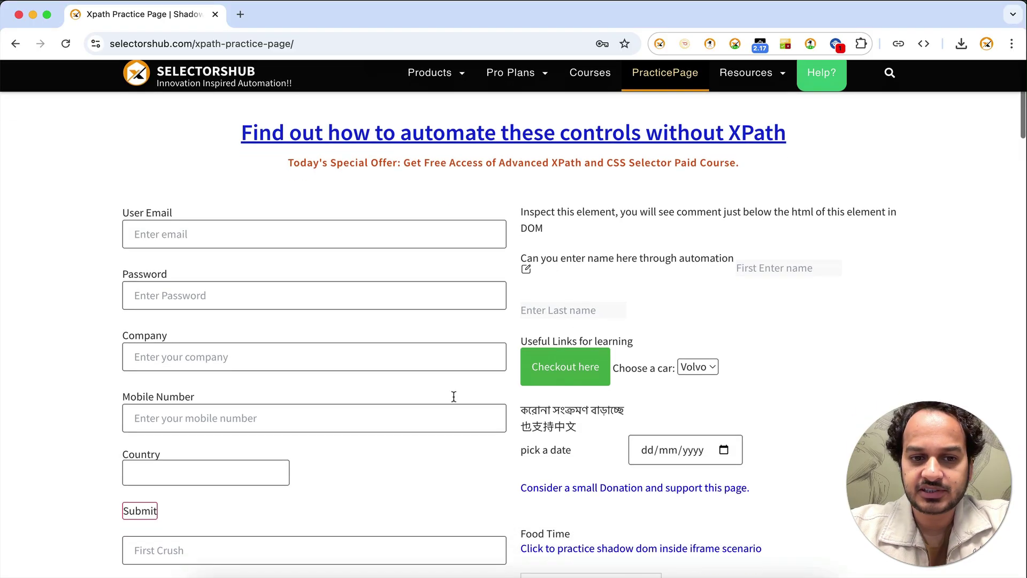
scroll(453, 399, "down", 10)
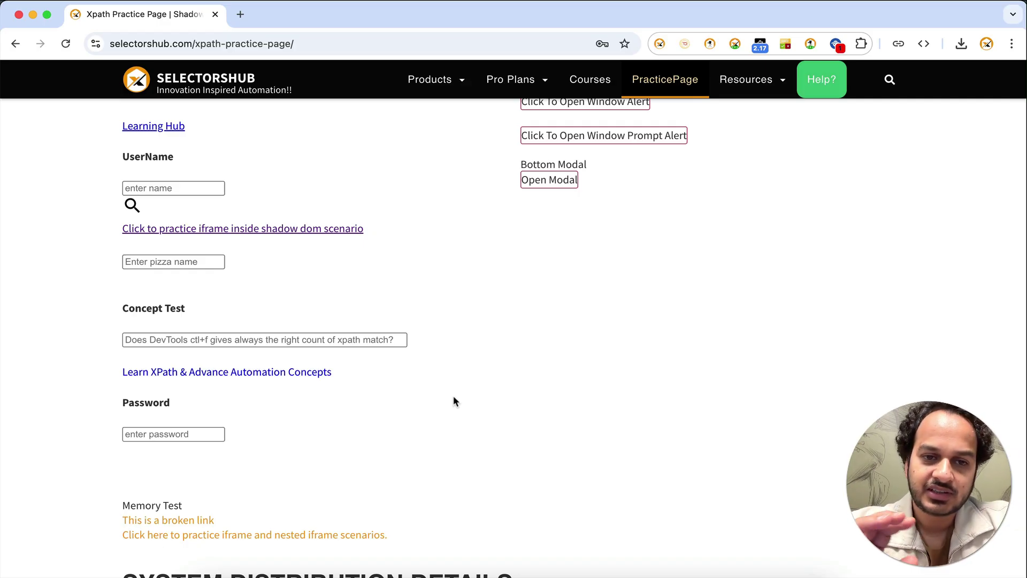
scroll(454, 402, "down", 12)
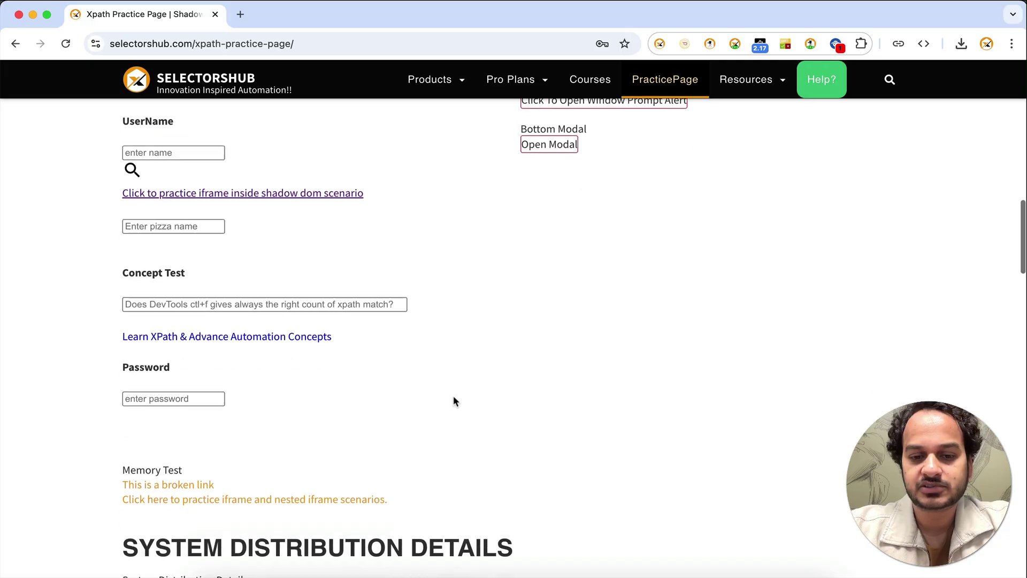
scroll(454, 402, "down", 10)
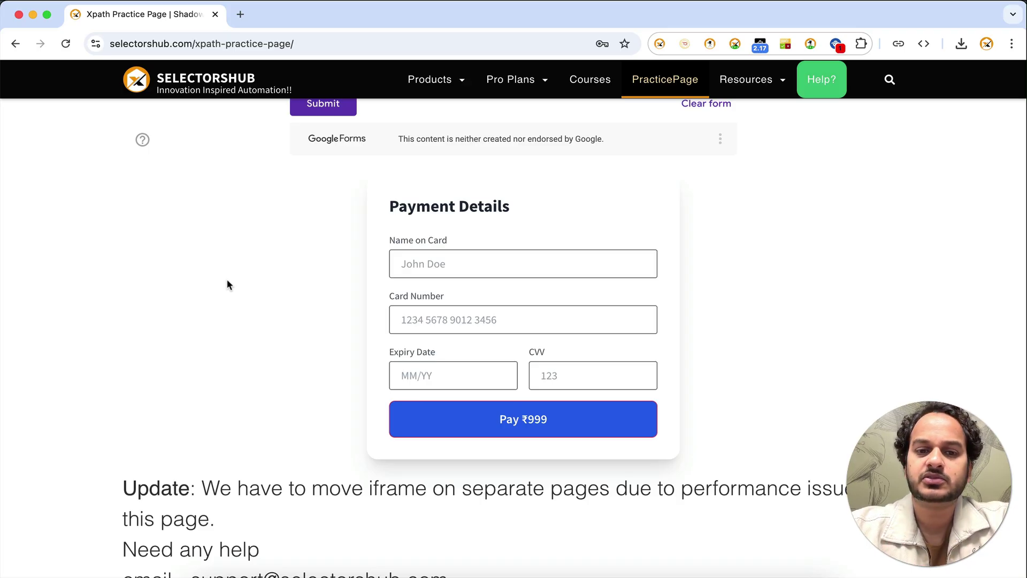
left_click(431, 261)
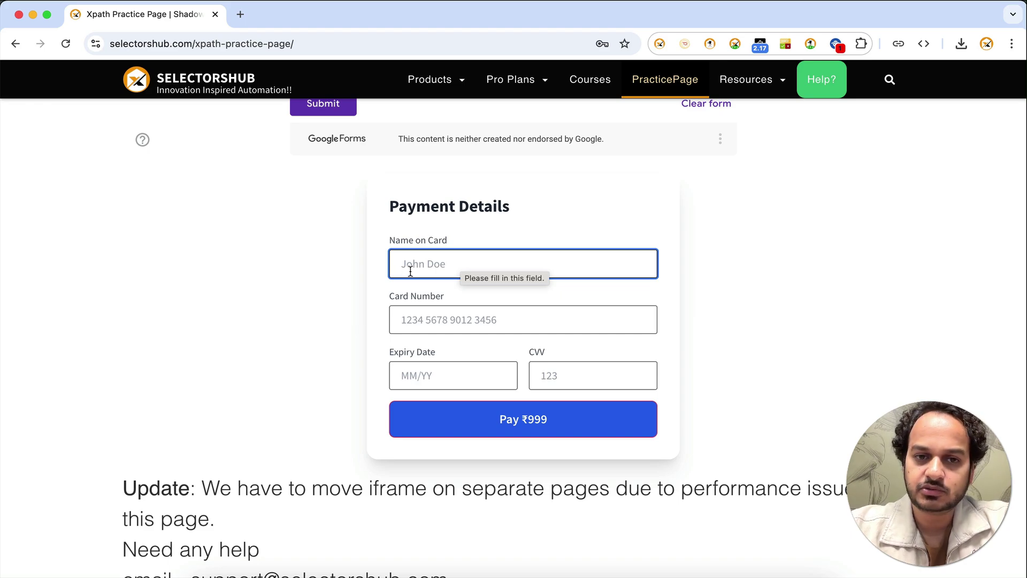
scroll(410, 271, "up", 20)
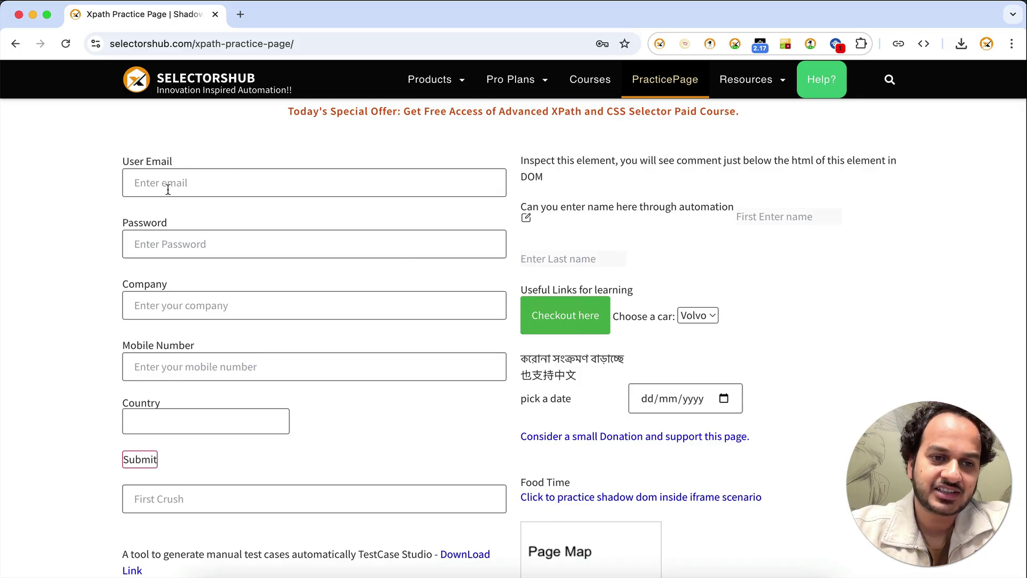
left_click(196, 302)
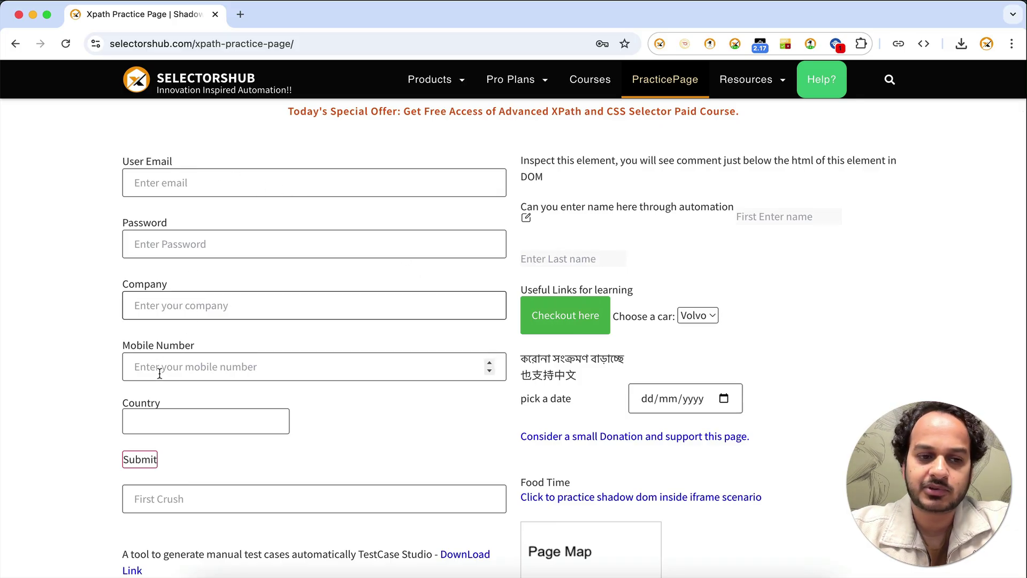
left_click(159, 373)
right_click(159, 373)
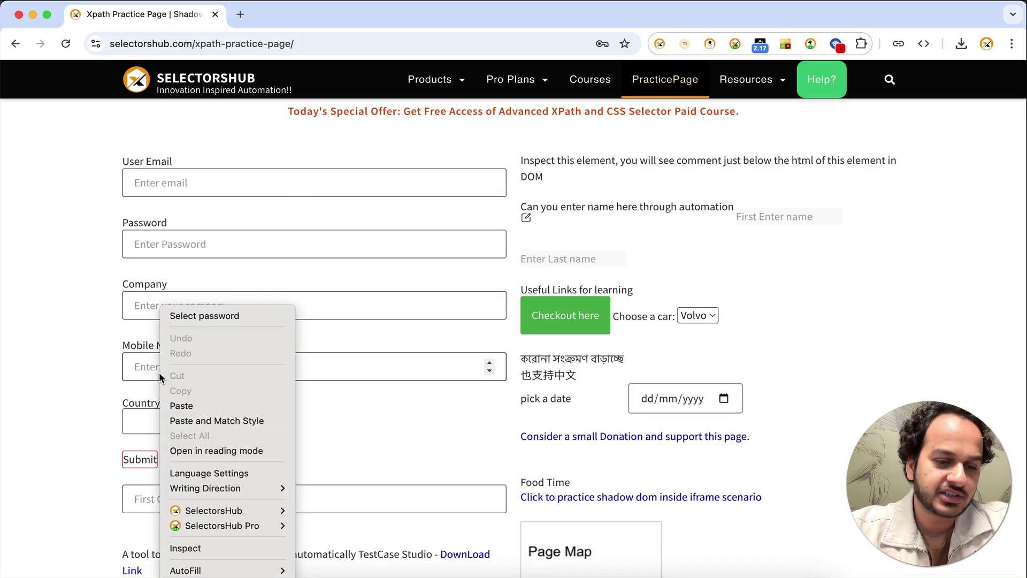
left_click(100, 359)
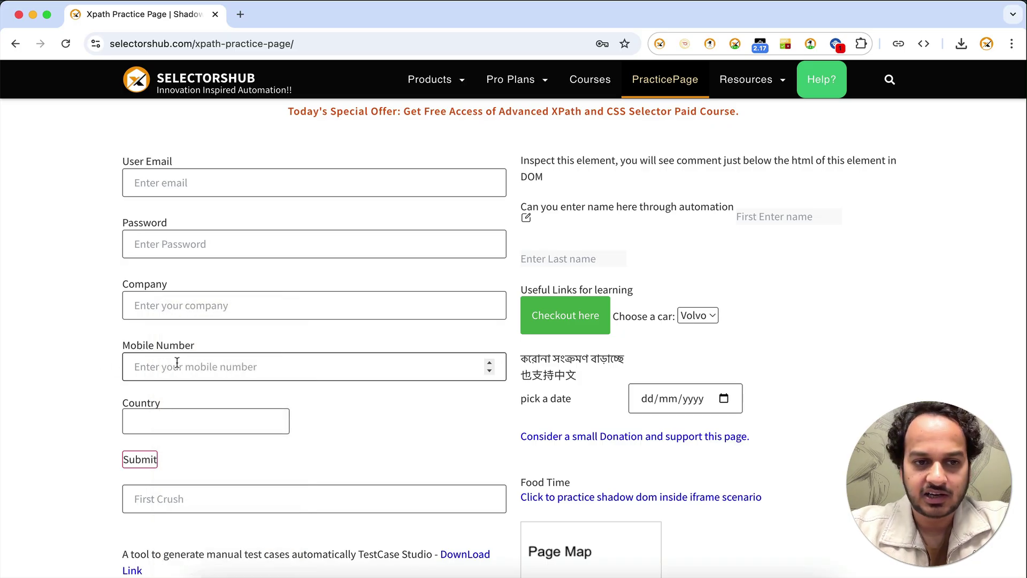
Go to SelectorsHub's Auto Data Filler product page and install the extension from the Chrome Web Store
mouse_move(437, 86)
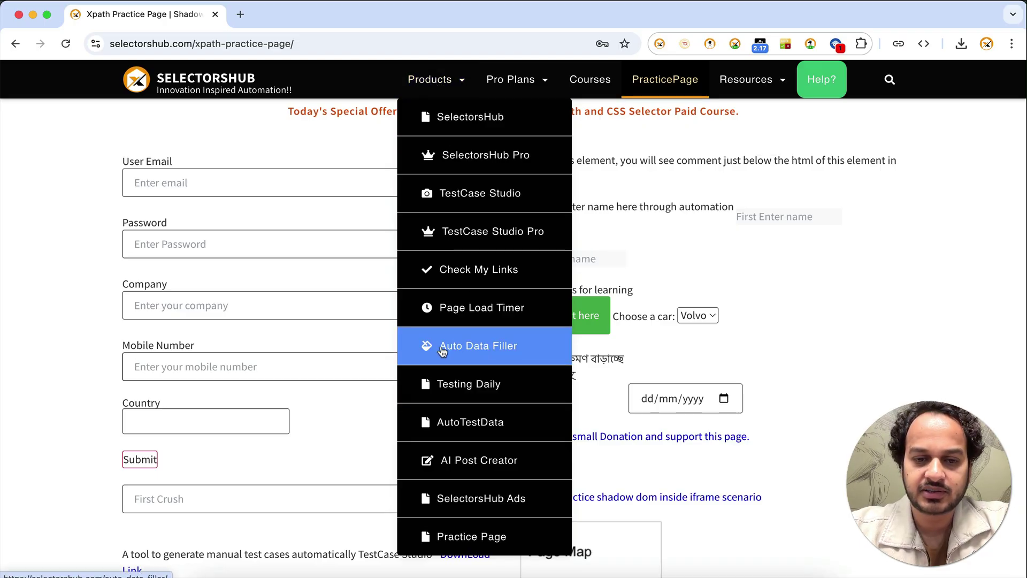
left_click(478, 349)
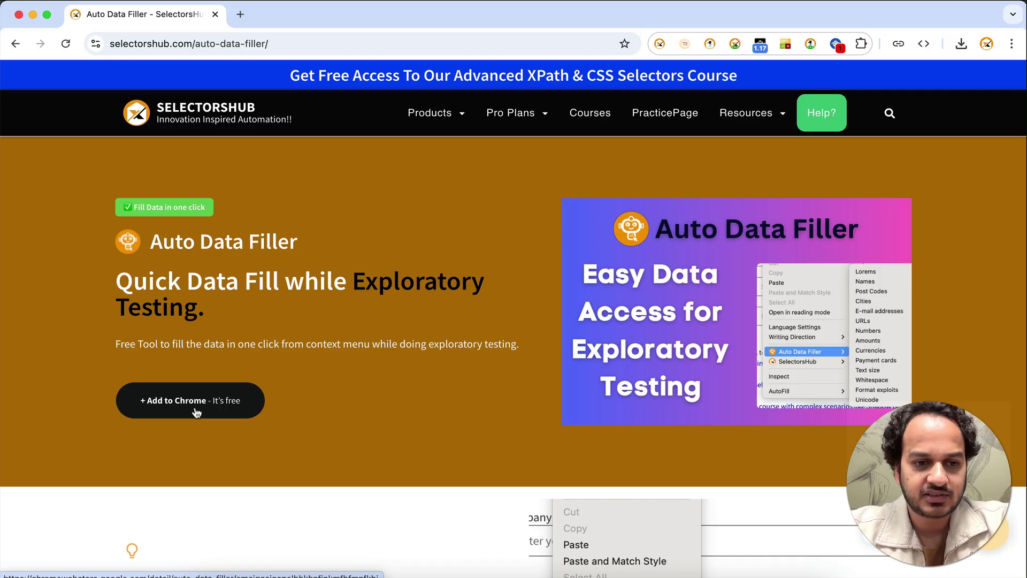
left_click(196, 412)
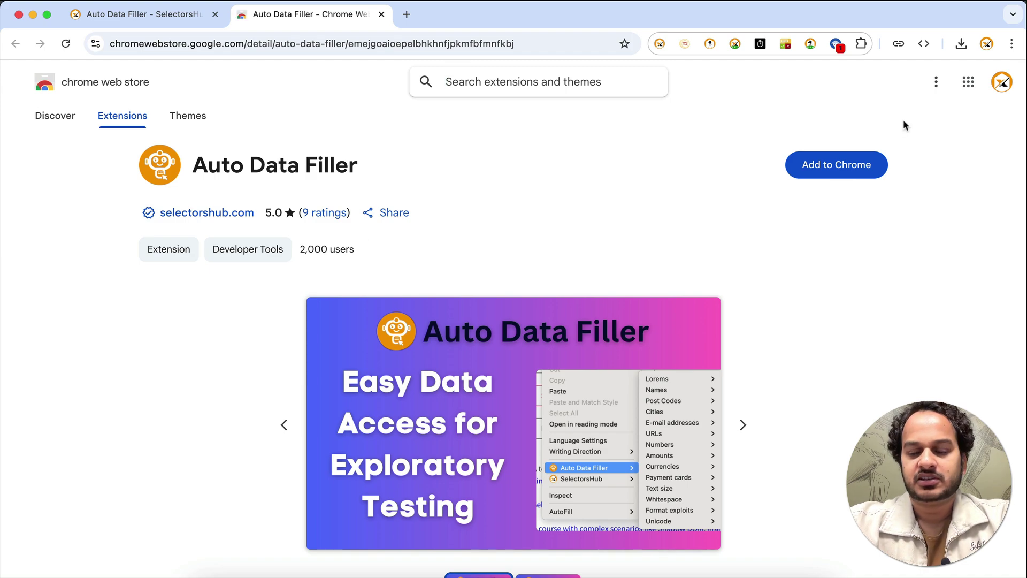
left_click(830, 168)
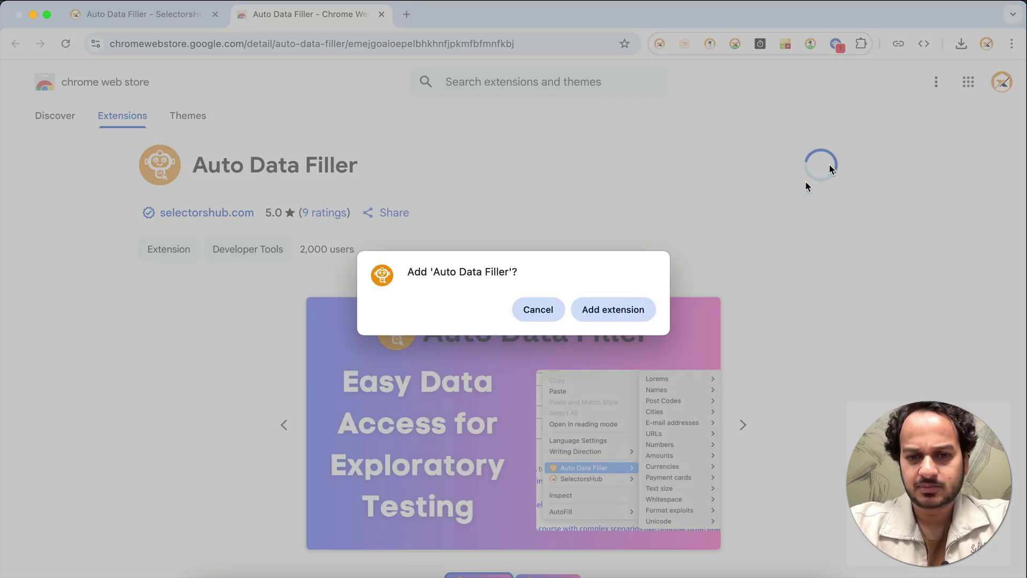
left_click(615, 310)
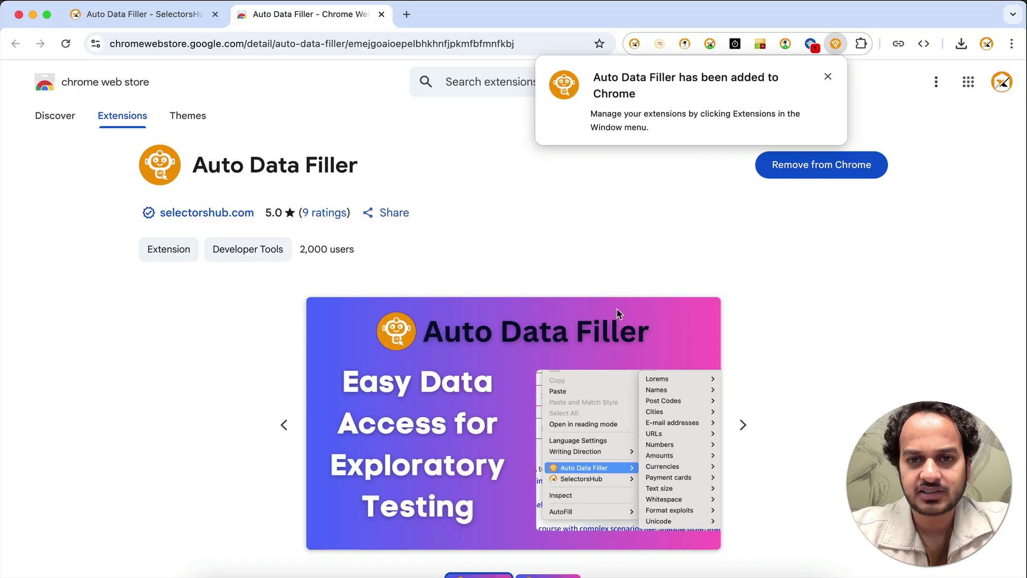
Pin the Auto Data Filler extension so it stays accessible in the browser
left_click(856, 44)
left_click(812, 179)
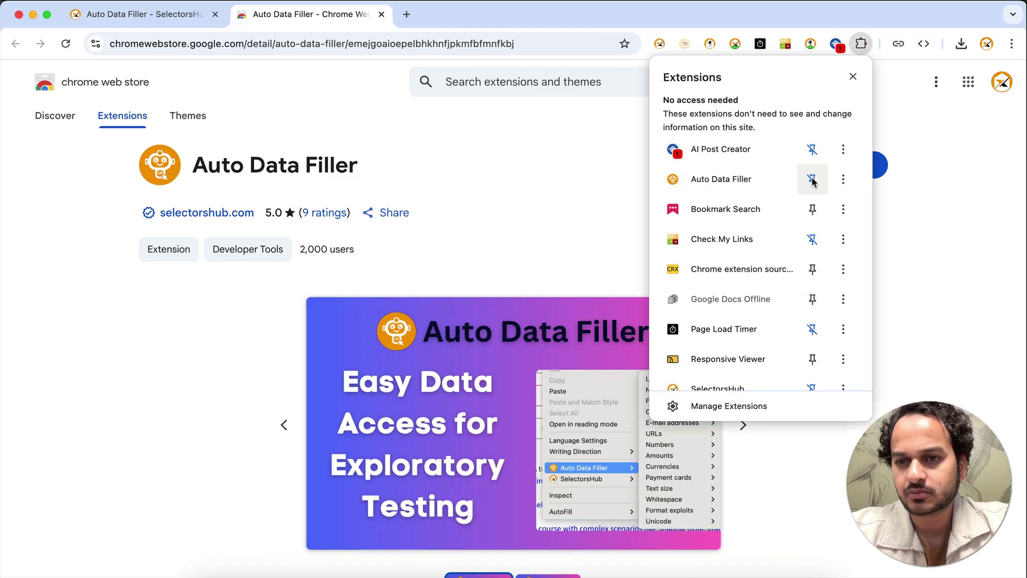
left_click(950, 173)
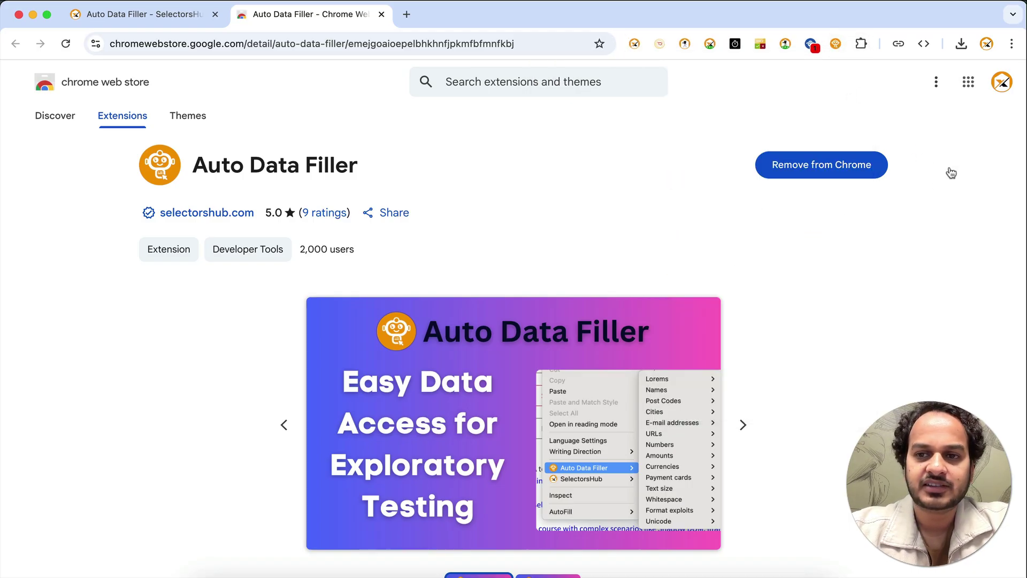
Load selectorshub.com in a new browser tab and go to its XPath practice page
left_click(406, 14)
type("sele")
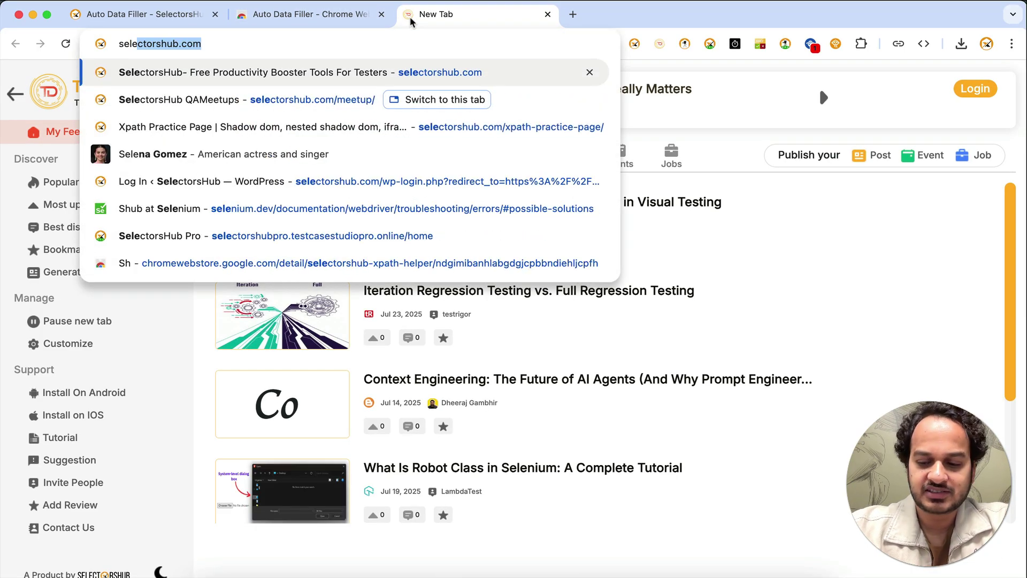
key("Return")
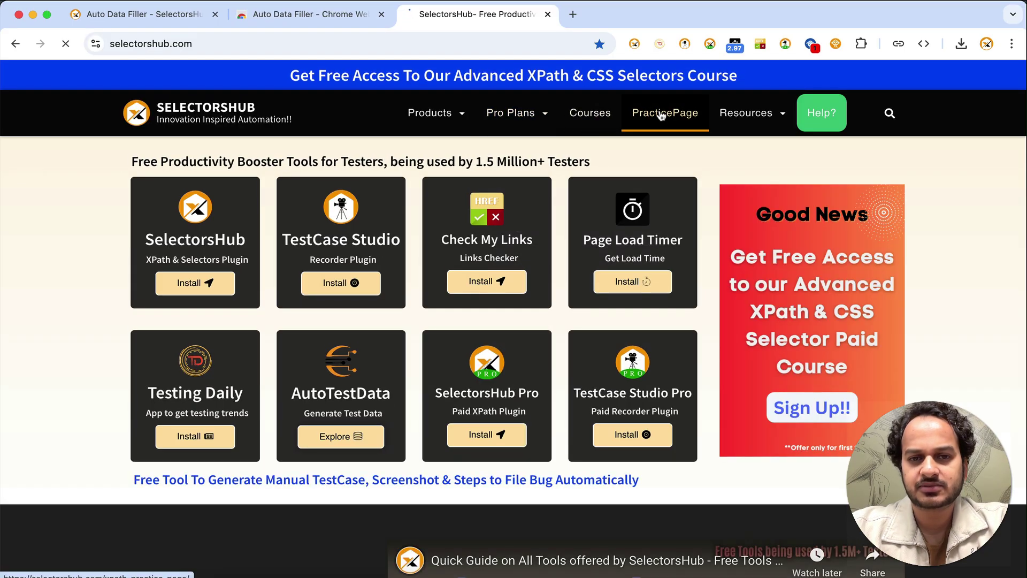
left_click(662, 114)
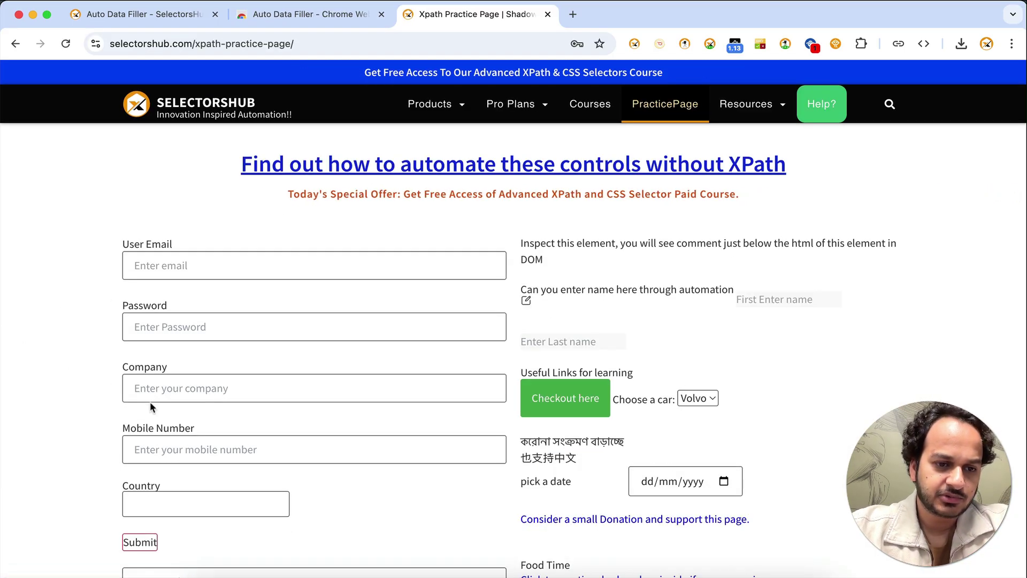
Fill the Mobile Number field with the unsigned 32-bit maximum from Auto Data Filler's Numbers category
scroll(151, 408, "down", 3)
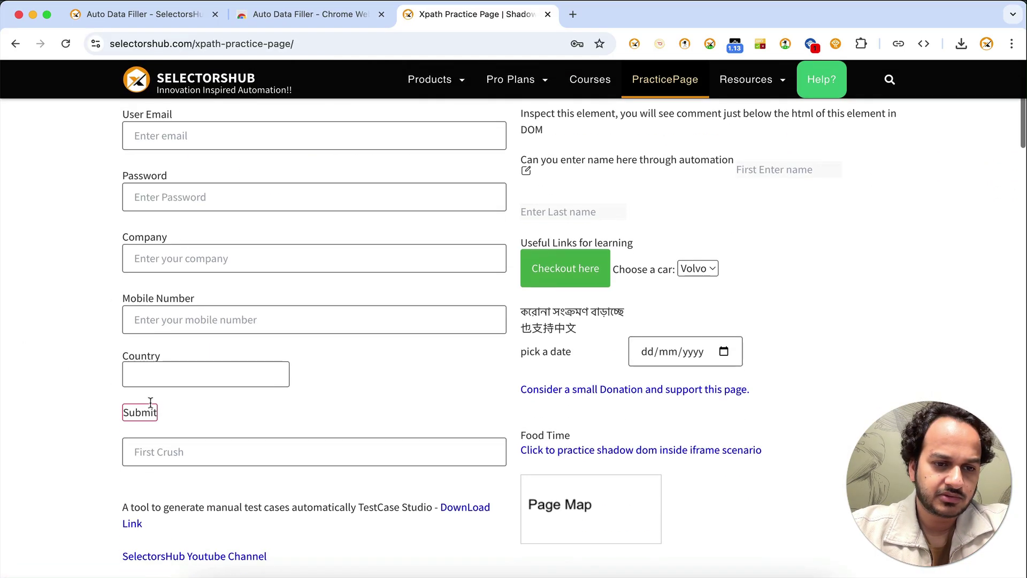
right_click(154, 320)
mouse_move(204, 497)
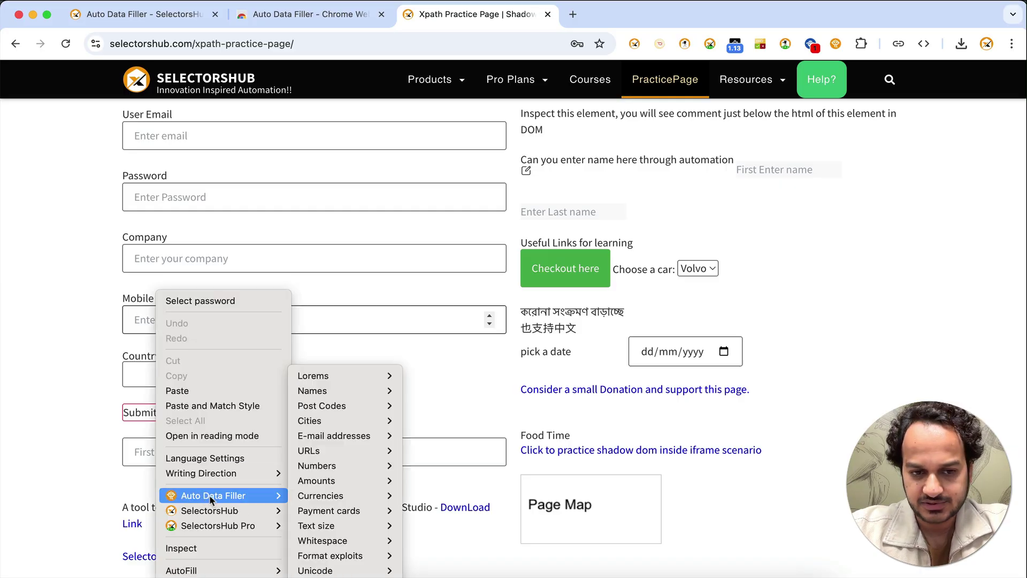
mouse_move(326, 466)
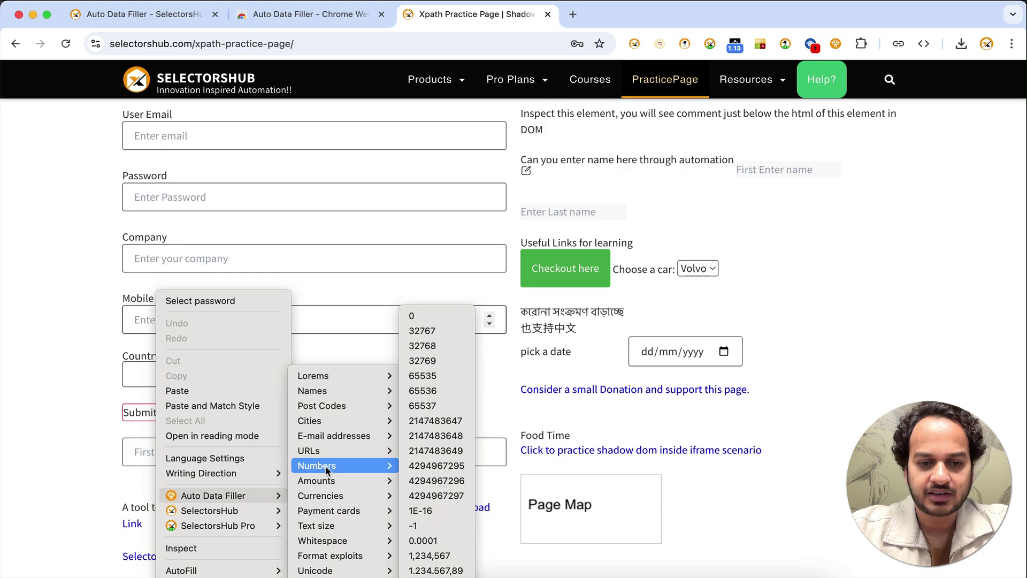
left_click(435, 467)
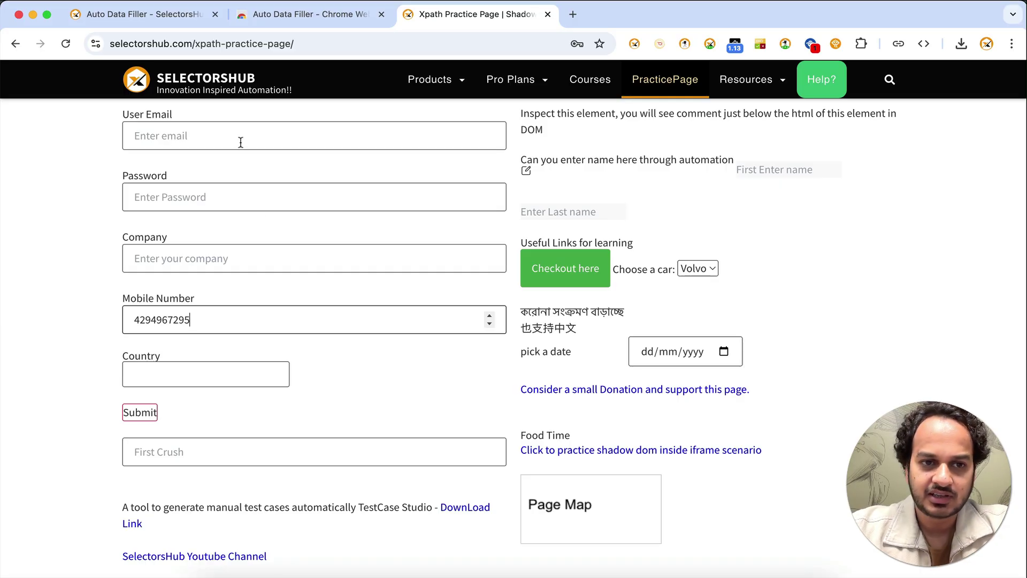
Fill the User Email field with Auto Data Filler's valid e-mail address of the "Dot in the address" type
right_click(153, 132)
mouse_move(231, 358)
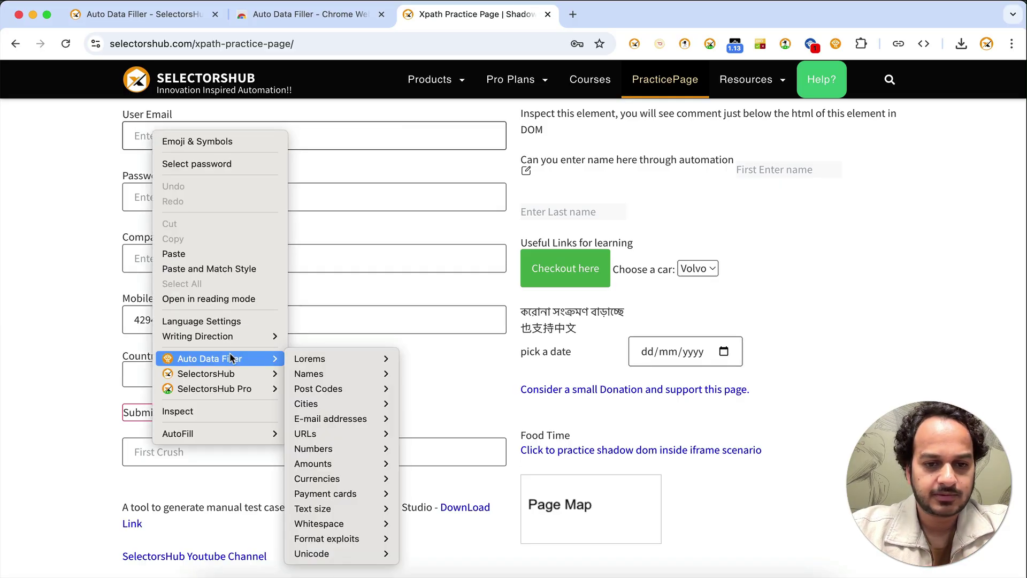
mouse_move(353, 422)
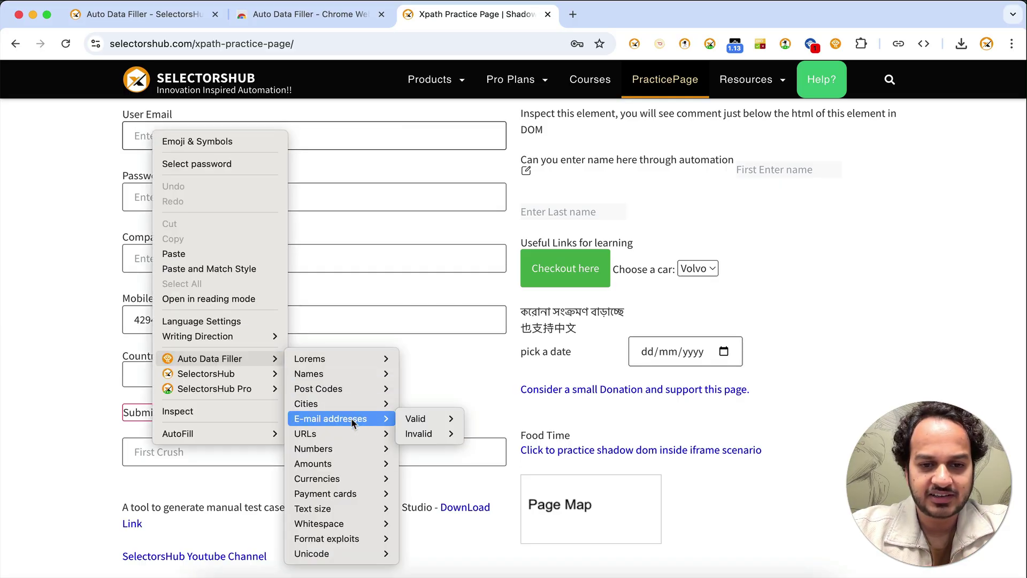
mouse_move(437, 425)
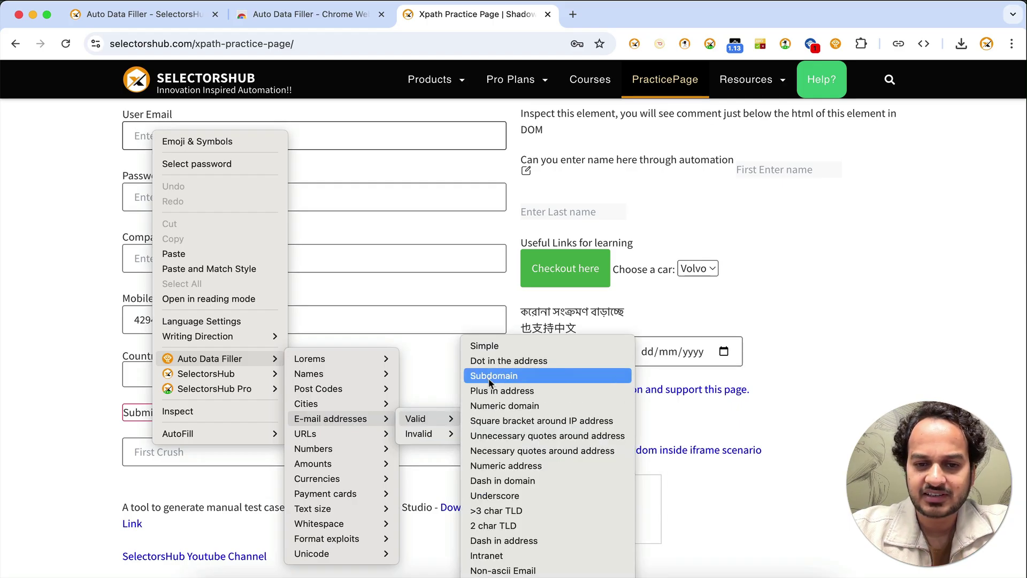
left_click(489, 361)
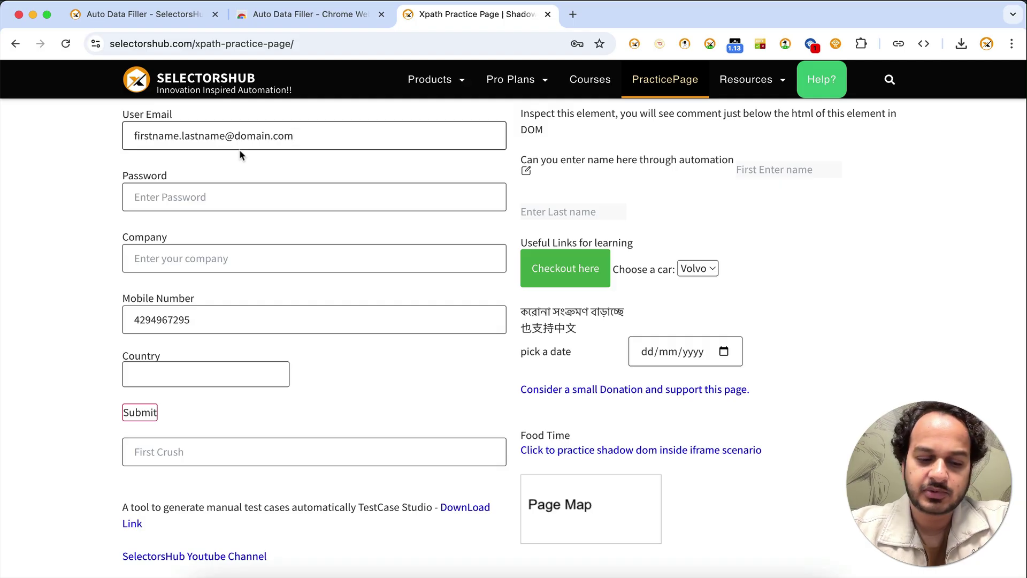
right_click(233, 194)
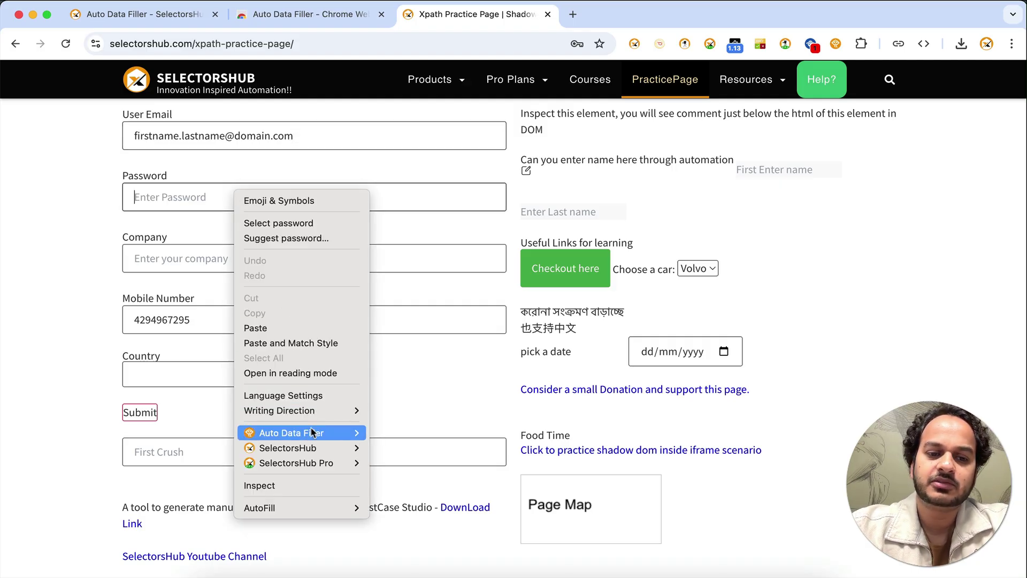
mouse_move(312, 432)
mouse_move(431, 375)
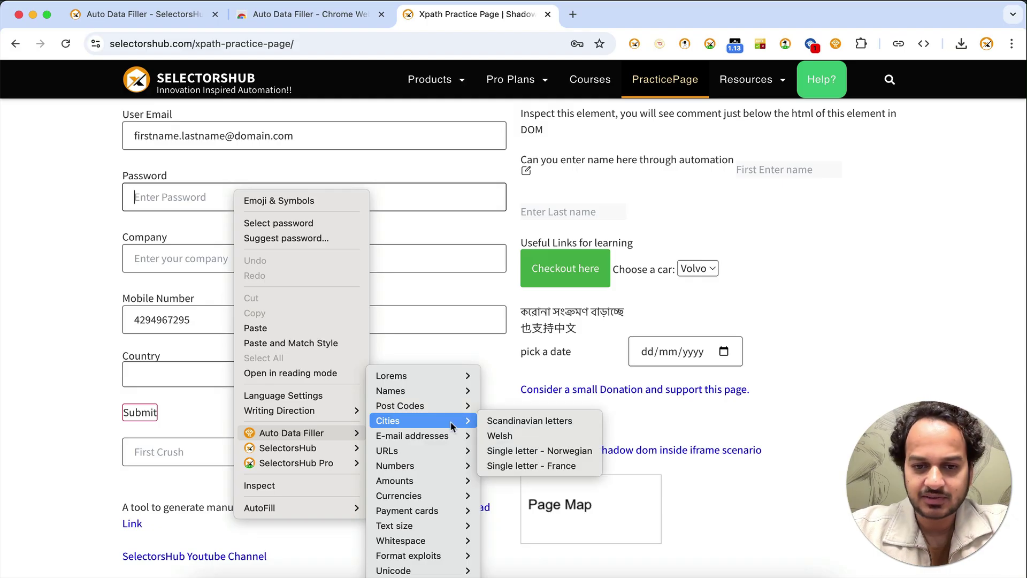
mouse_move(456, 497)
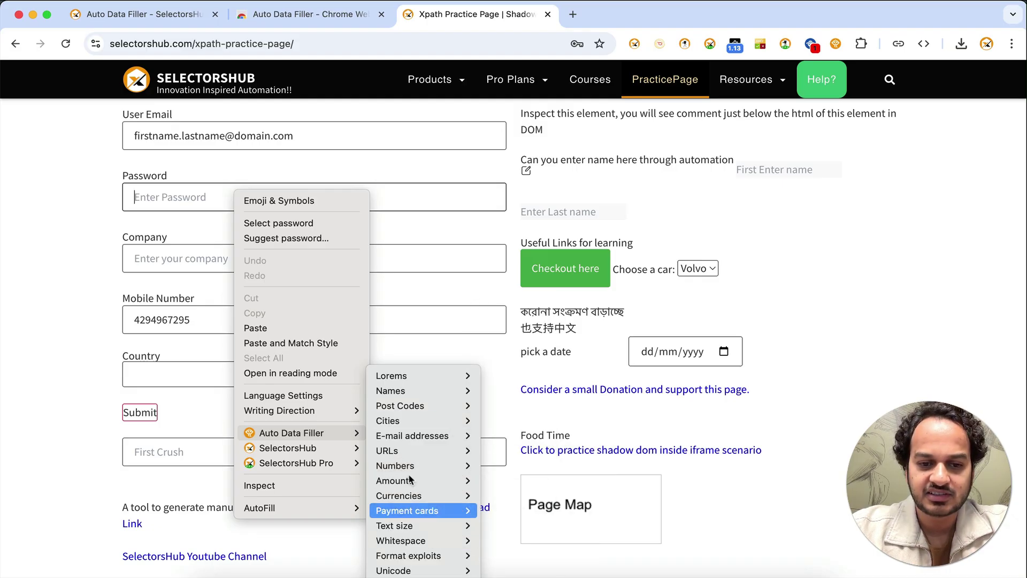
left_click(88, 345)
Fill the Name on Card field in Payment Details with Auto Data Filler's Chinese Lorems text
scroll(89, 346, "down", 20)
scroll(88, 346, "down", 10)
scroll(530, 323, "down", 8)
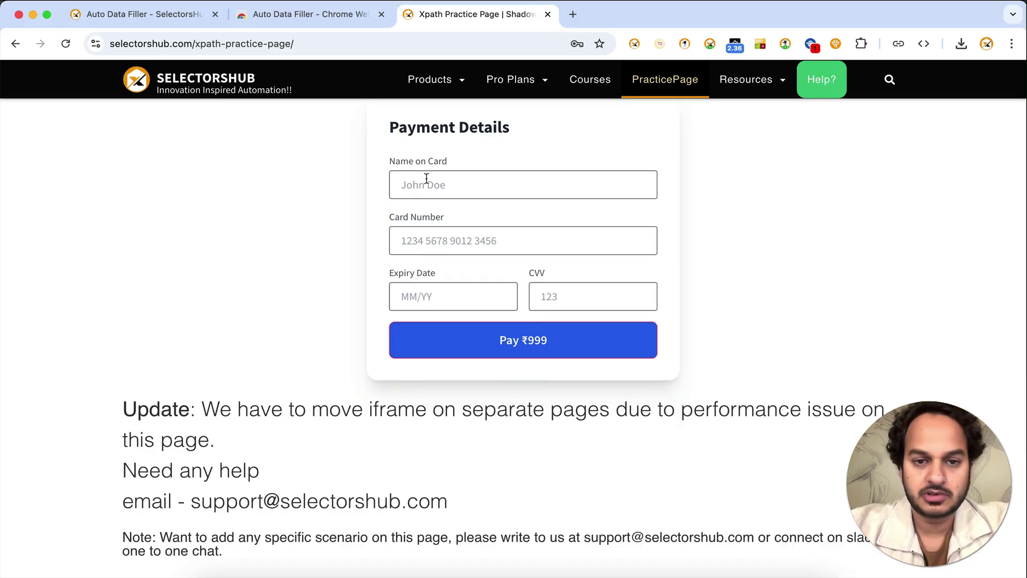
left_click(418, 193)
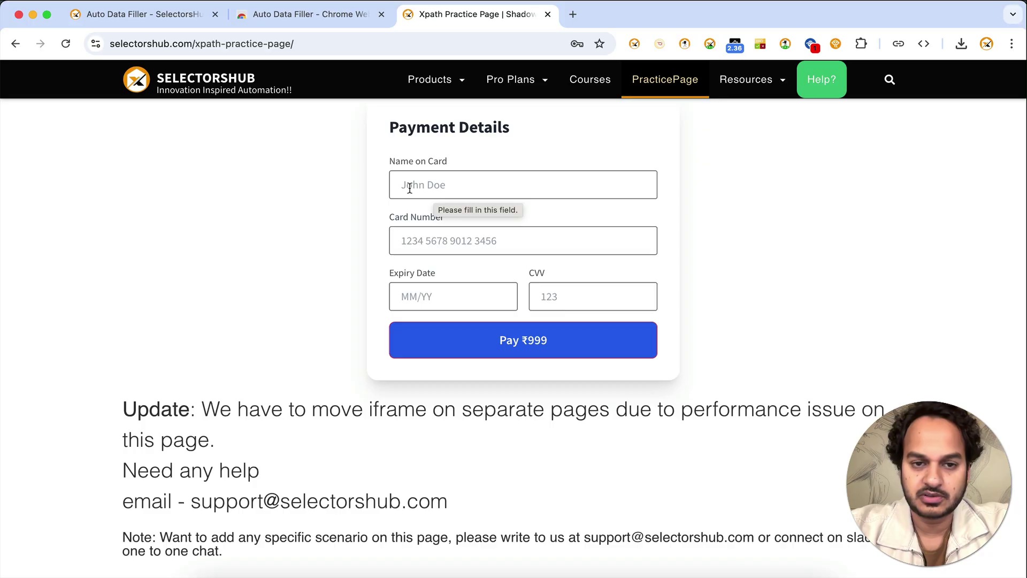
right_click(410, 187)
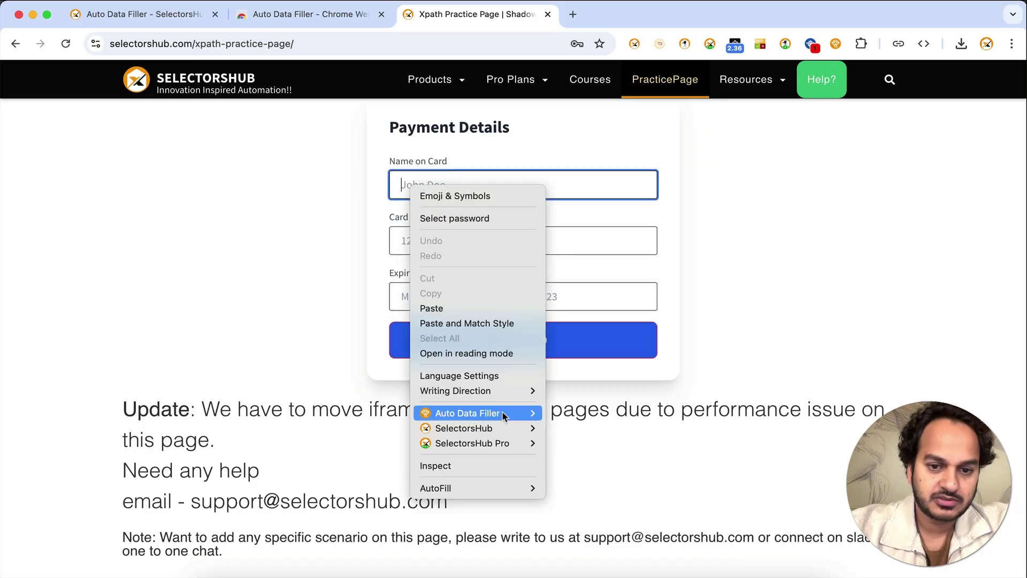
mouse_move(503, 412)
mouse_move(628, 377)
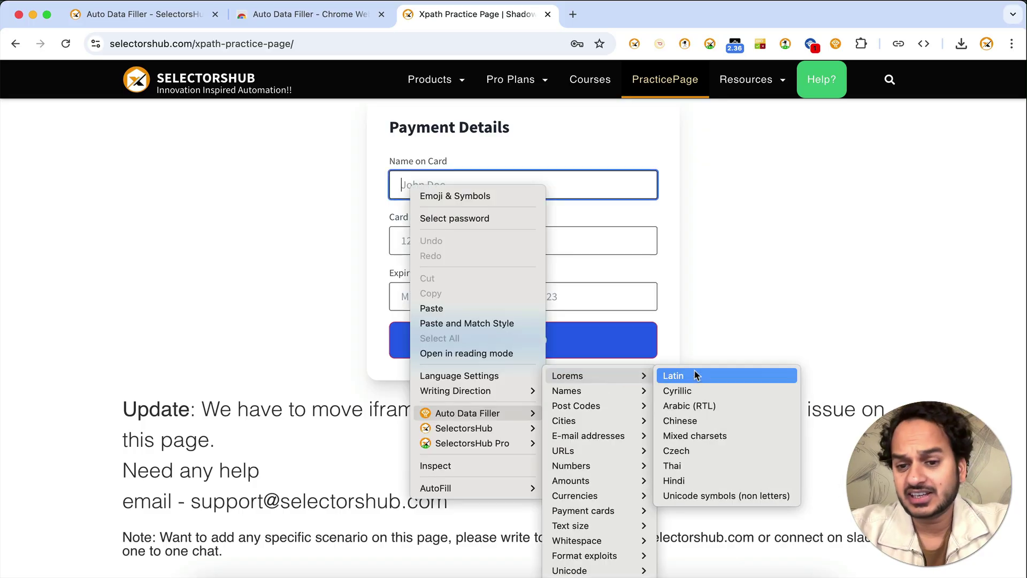
left_click(671, 421)
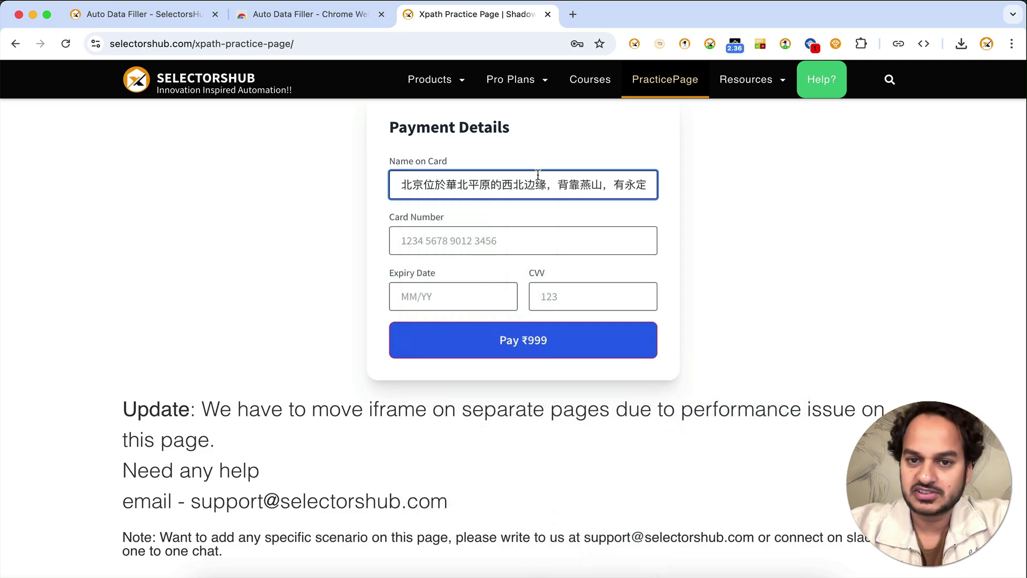
Fill the Card Number field in Payment Details with Auto Data Filler's valid Stripe test card of the Visa type
right_click(464, 246)
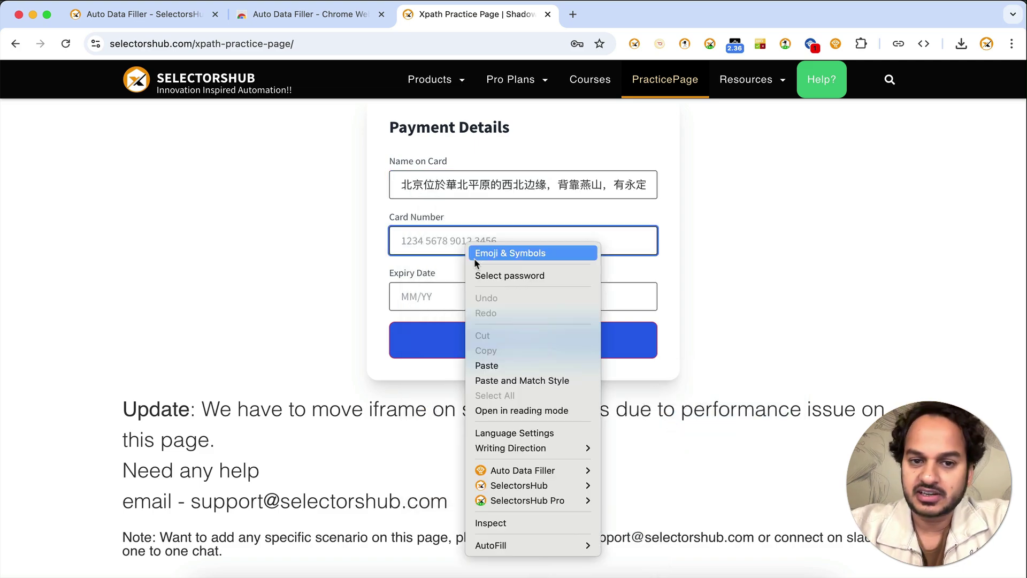
mouse_move(534, 475)
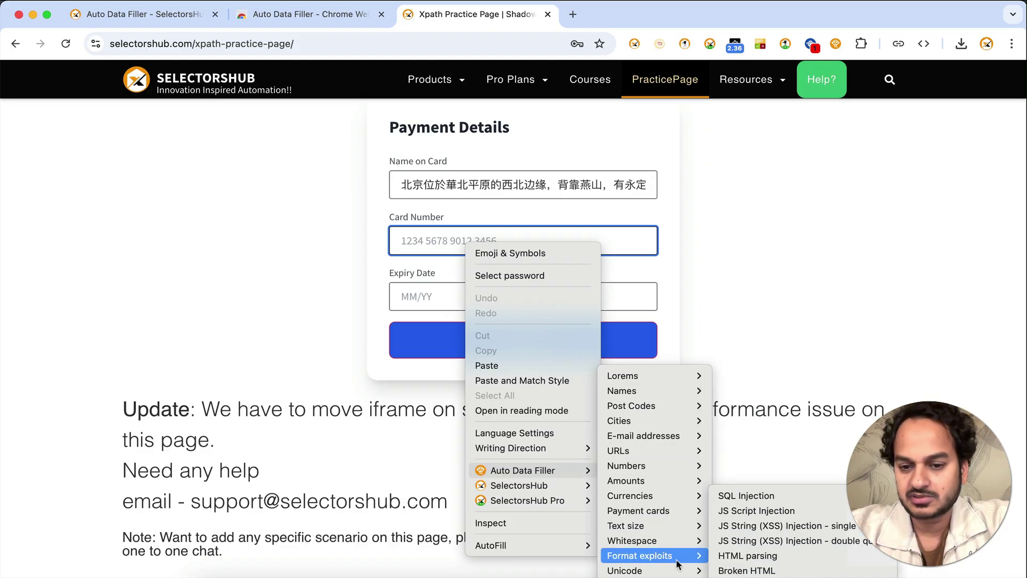
mouse_move(678, 515)
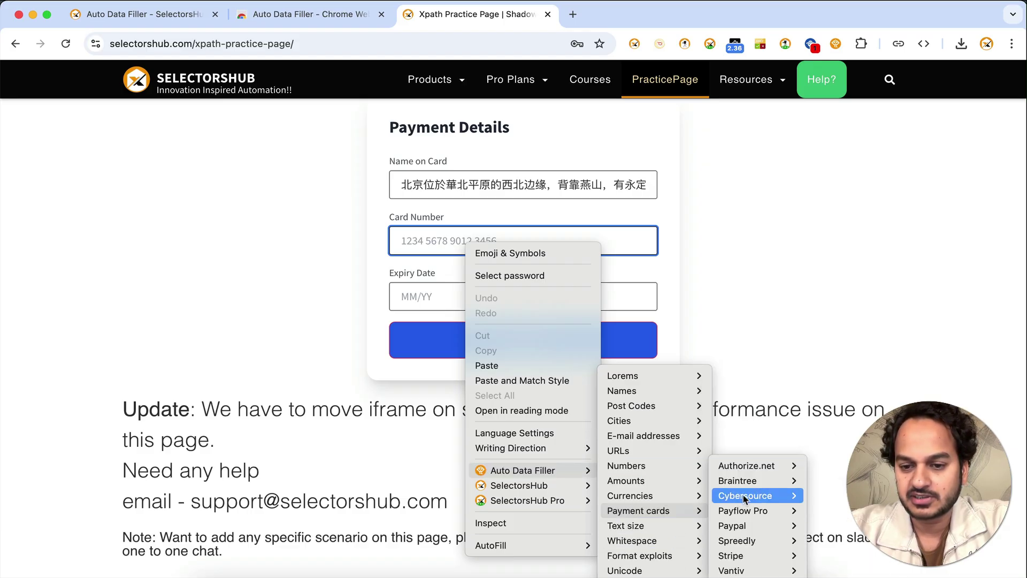
mouse_move(760, 574)
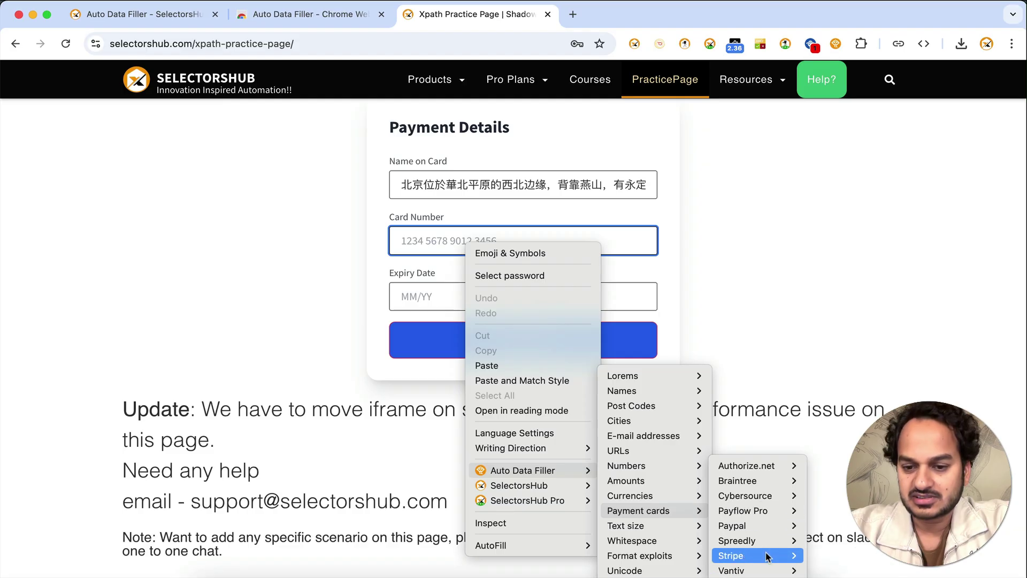
mouse_move(819, 556)
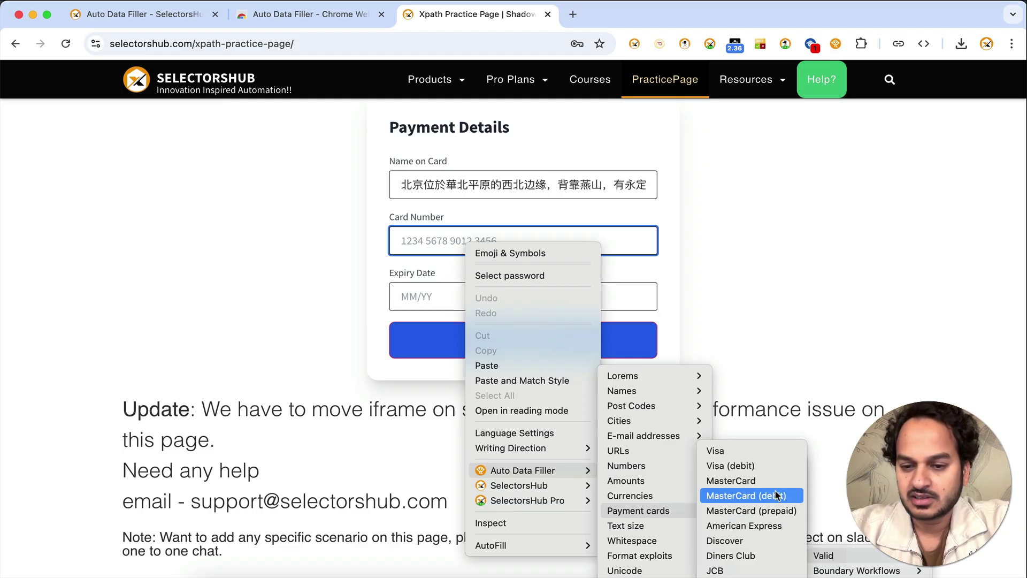
left_click(770, 454)
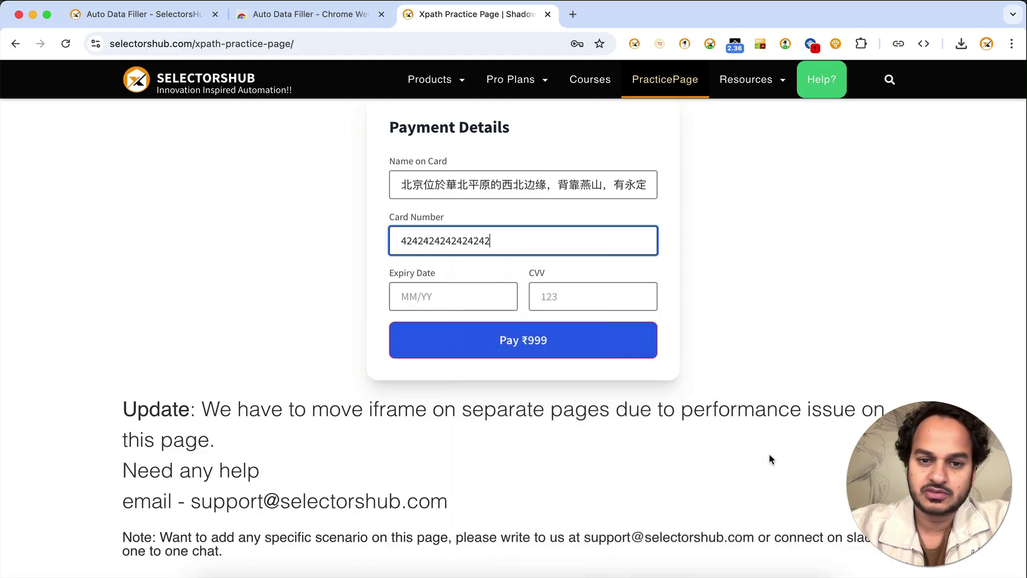
left_click(471, 297)
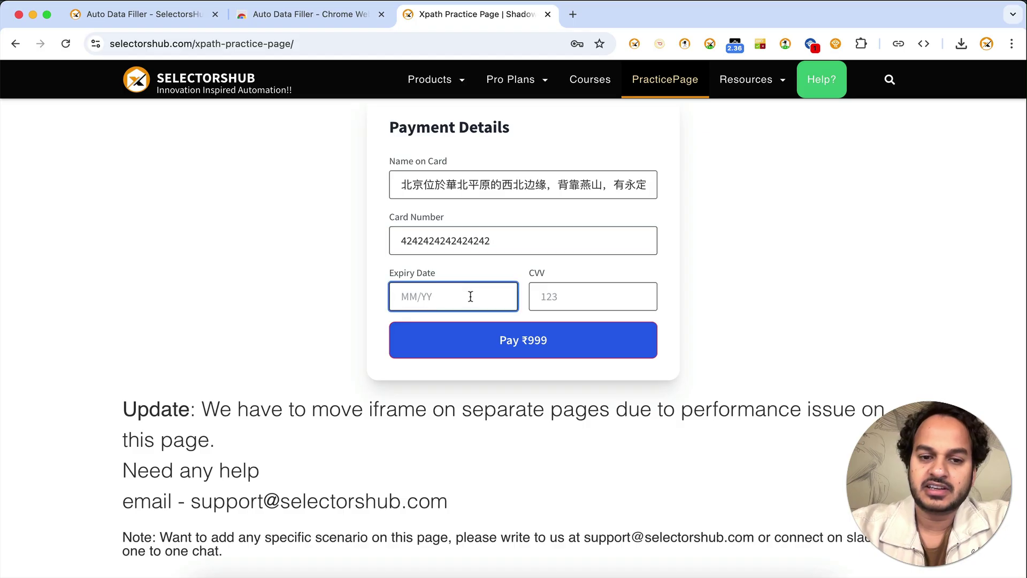
right_click(471, 297)
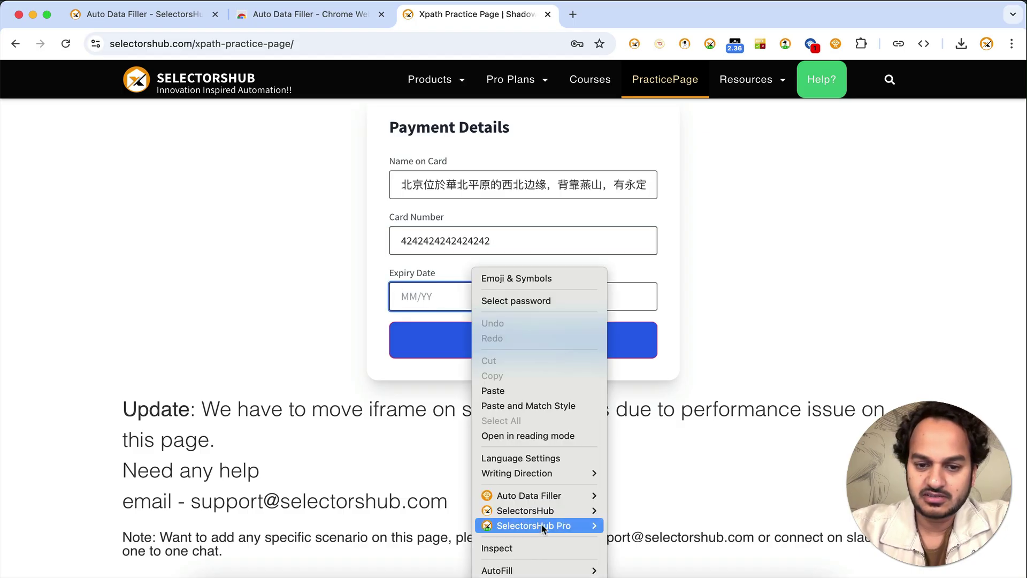
mouse_move(562, 497)
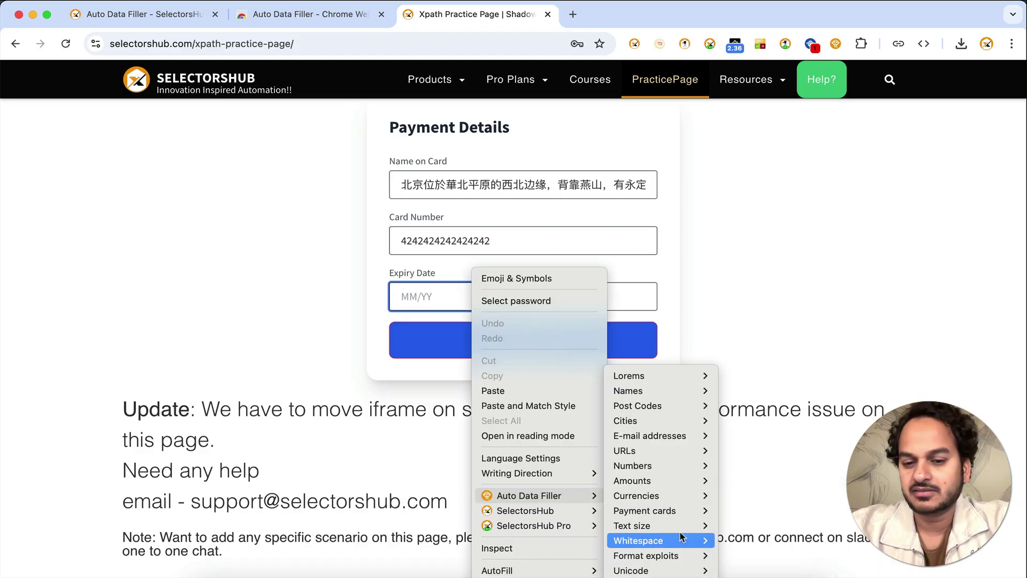
mouse_move(771, 556)
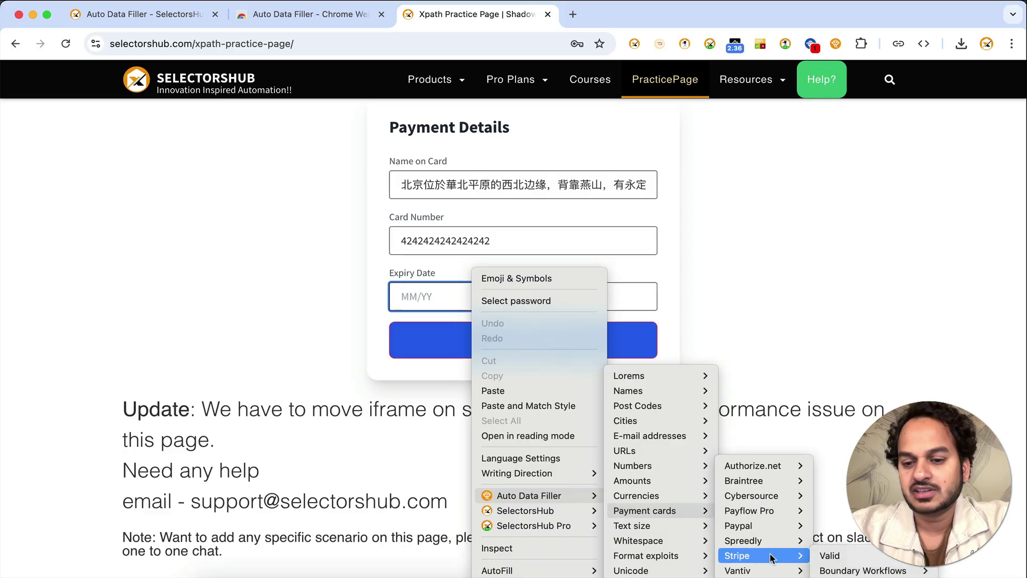
mouse_move(833, 557)
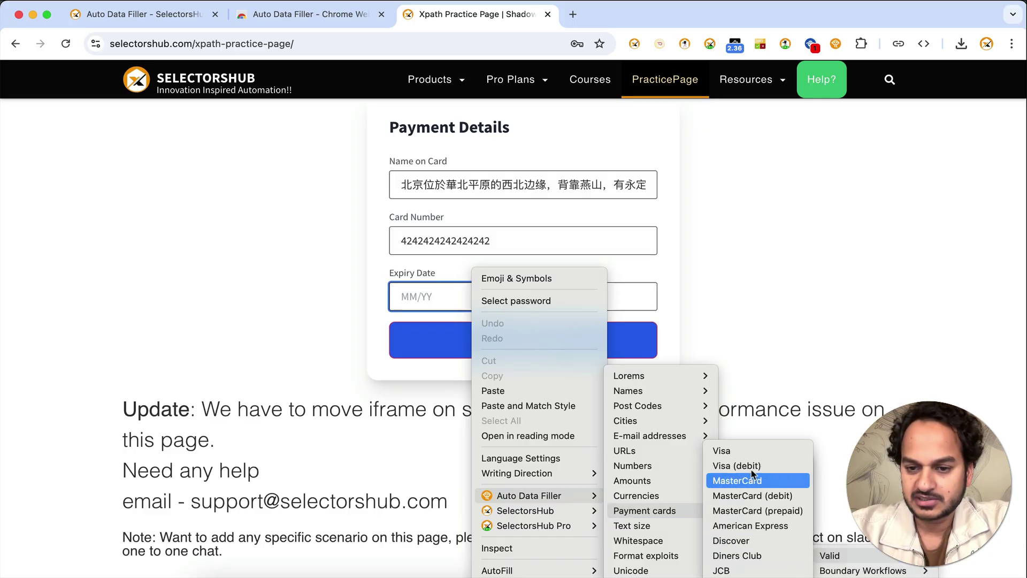
mouse_move(646, 485)
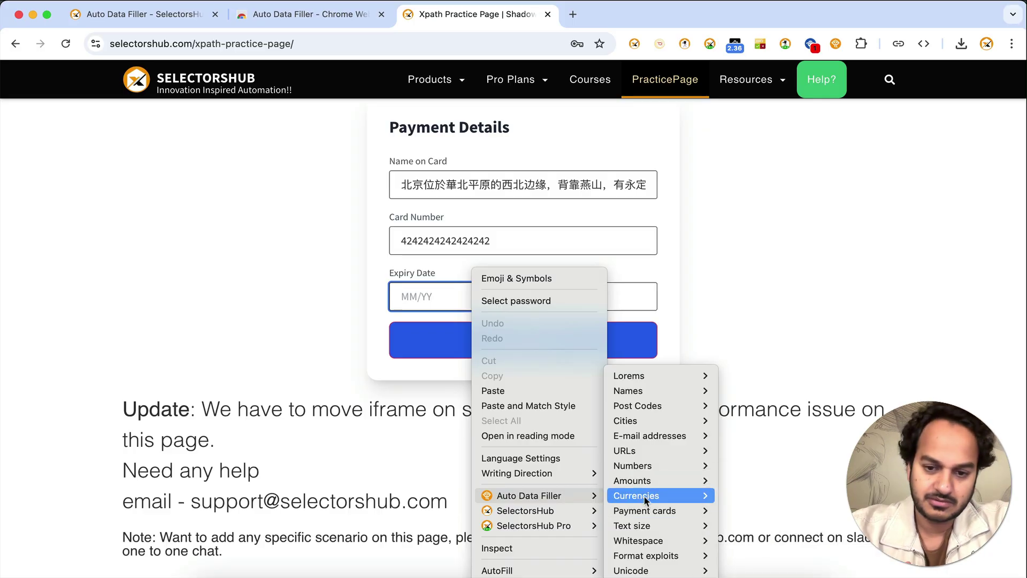
left_click(597, 264)
Fill the CVV field in Payment Details with a test code from the Vantiv CVV group of Auto Data Filler's Payment cards
left_click(568, 287)
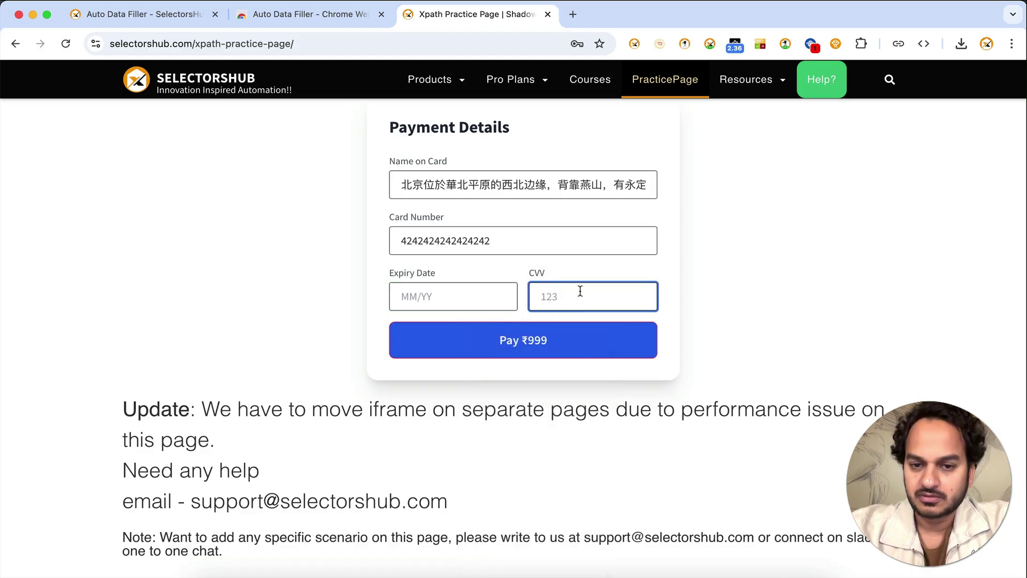
right_click(581, 291)
mouse_move(664, 498)
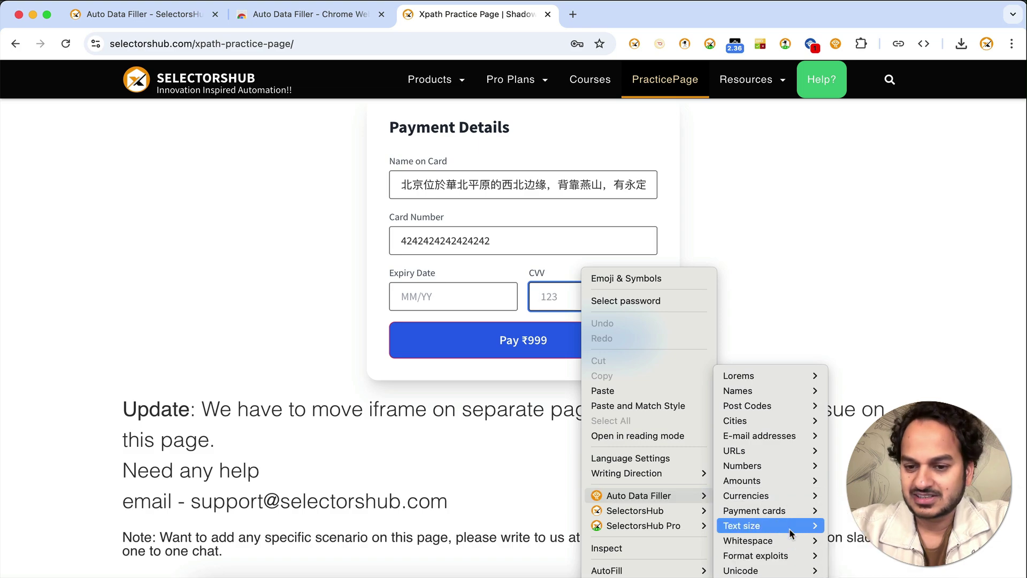
mouse_move(794, 513)
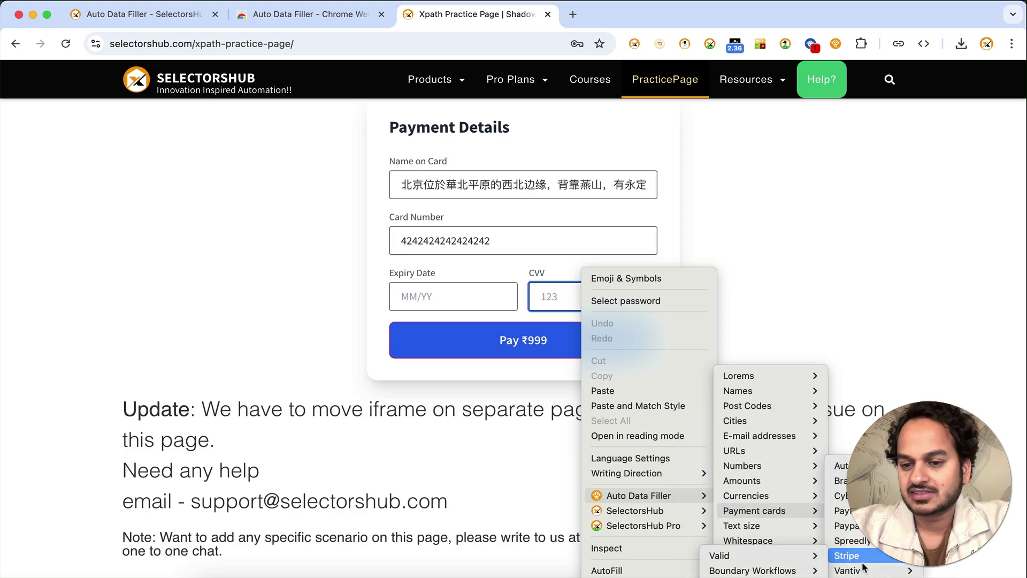
mouse_move(864, 571)
mouse_move(931, 570)
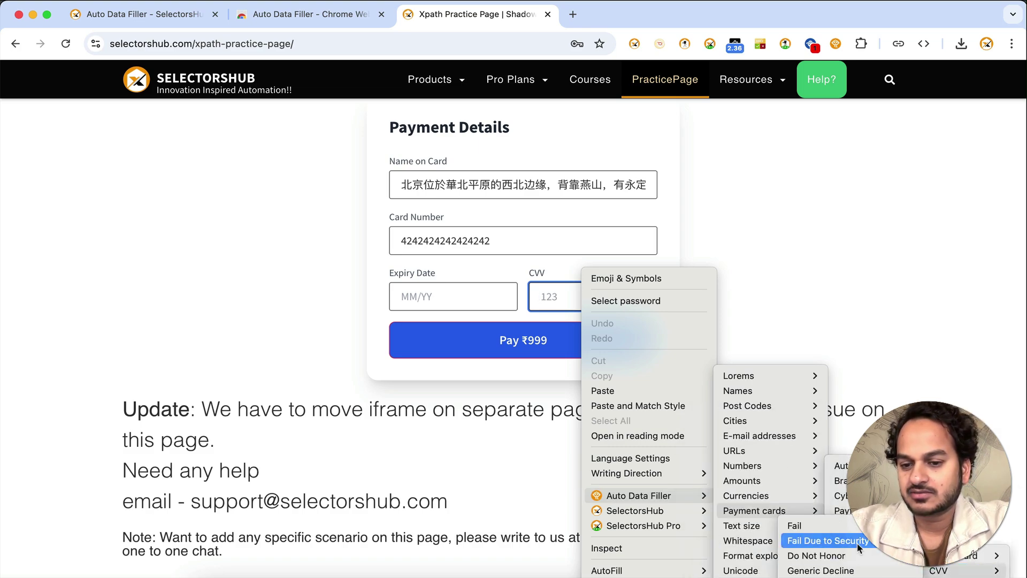
left_click(850, 572)
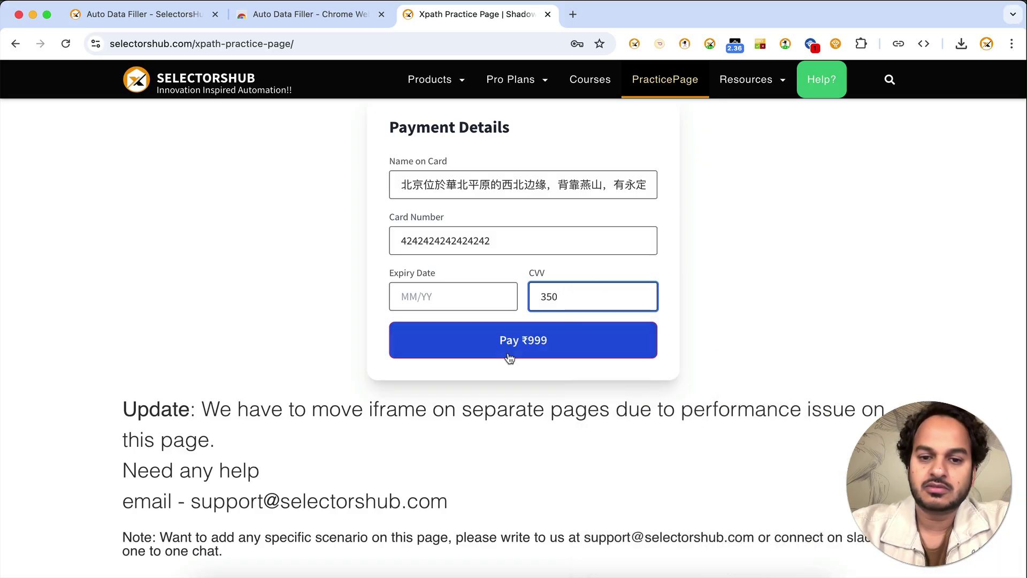
Fill the Password field in the practice form with Auto Data Filler's Hindi Lorems text
scroll(435, 224, "up", 20)
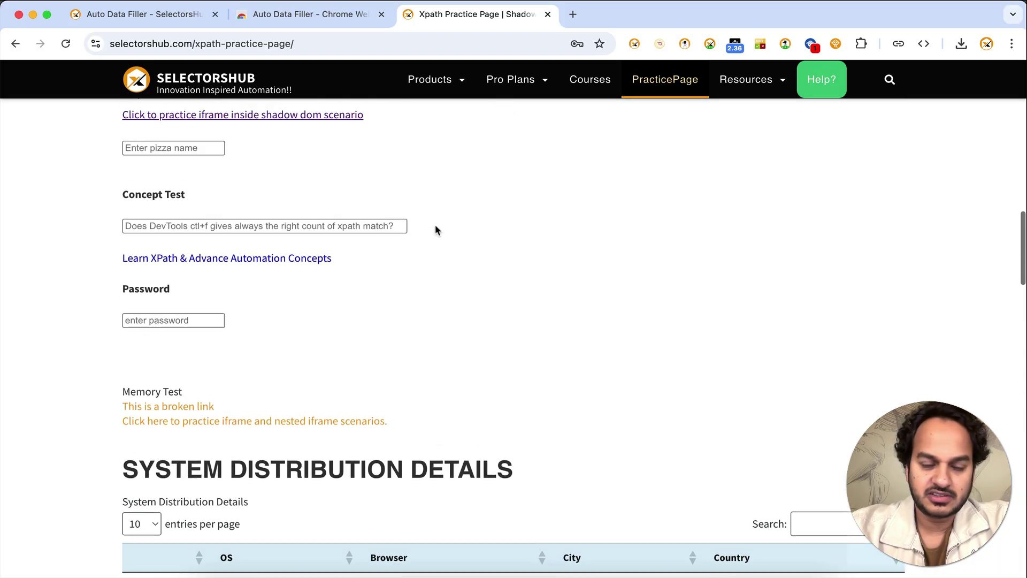
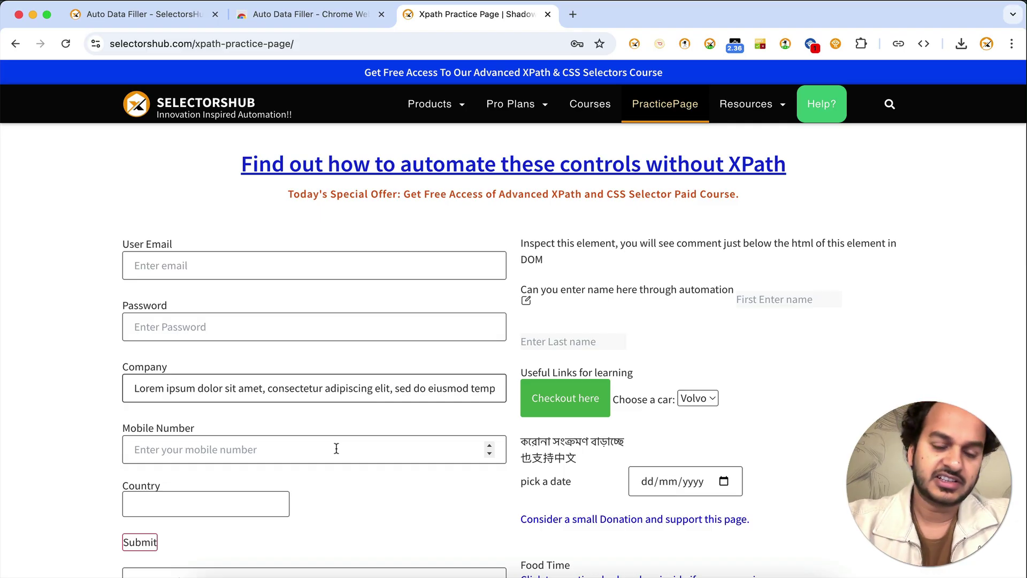
right_click(272, 322)
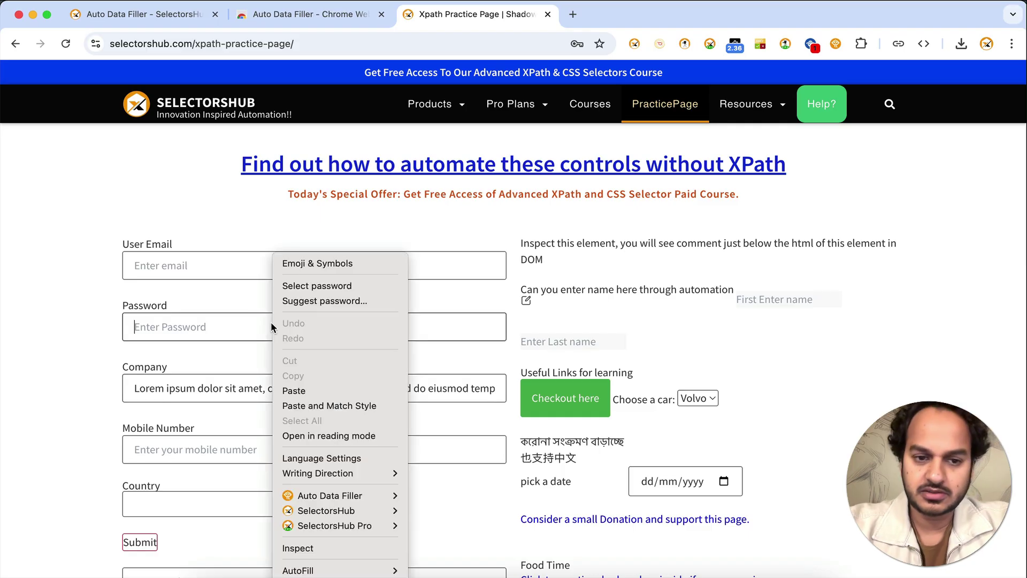
mouse_move(343, 496)
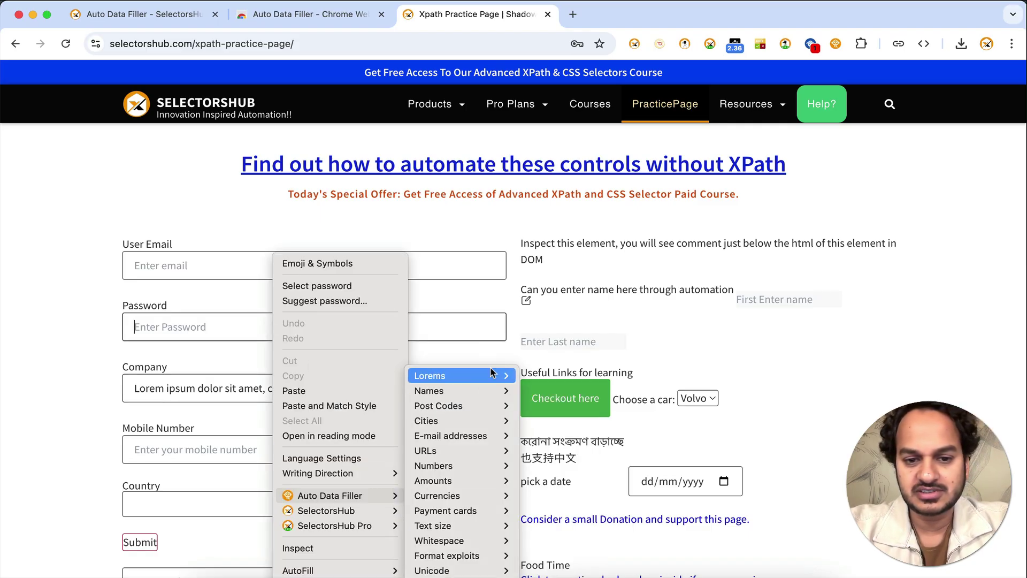
mouse_move(491, 376)
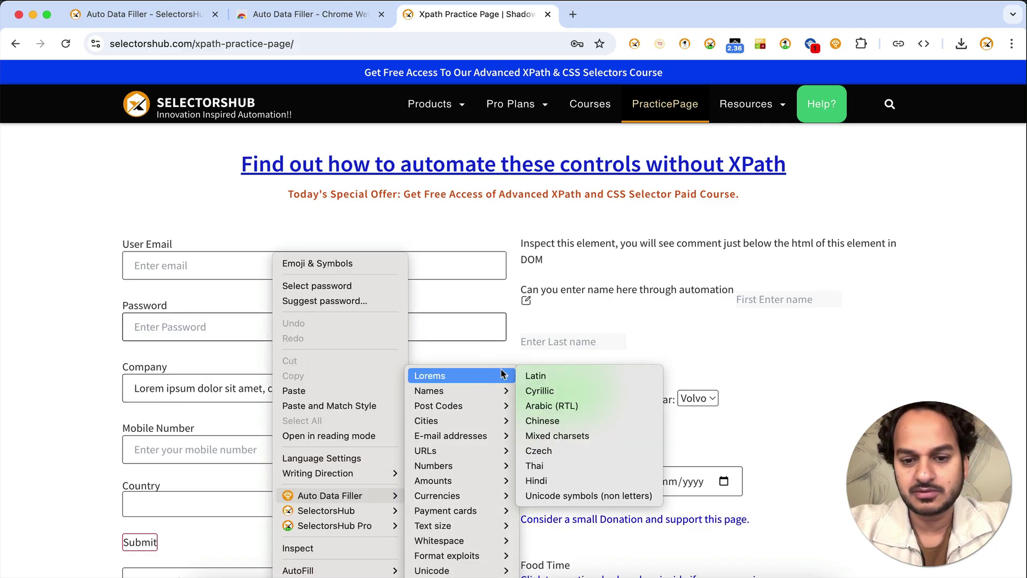
left_click(558, 481)
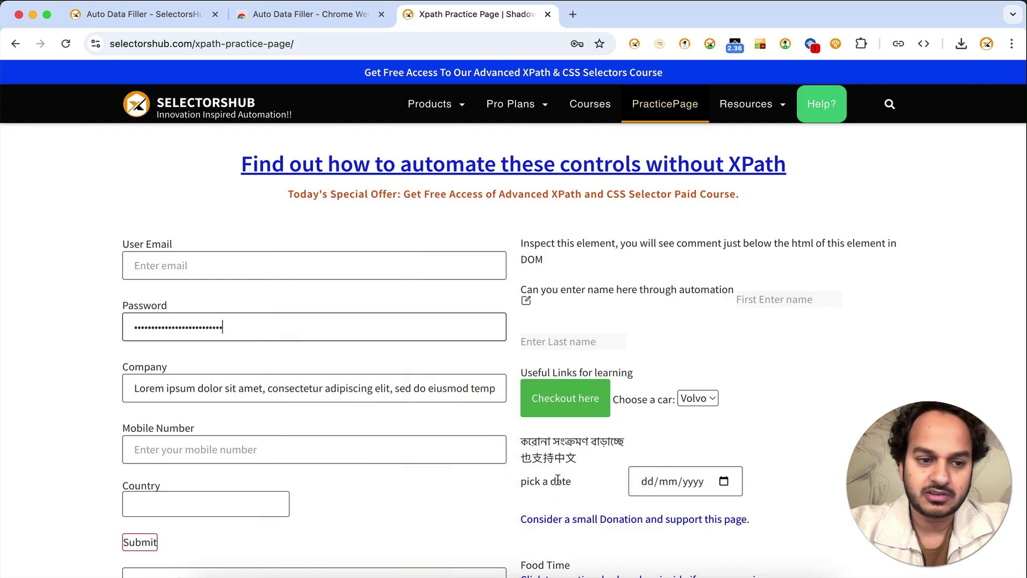
Fill the User Email field with Auto Data Filler's Hindi Lorems text
right_click(324, 264)
mouse_move(428, 489)
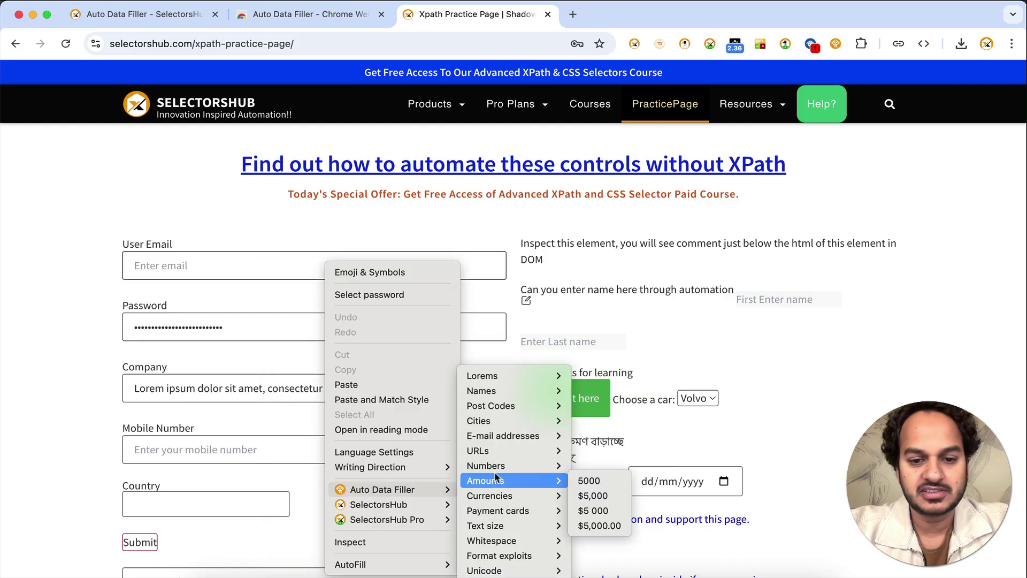
mouse_move(527, 375)
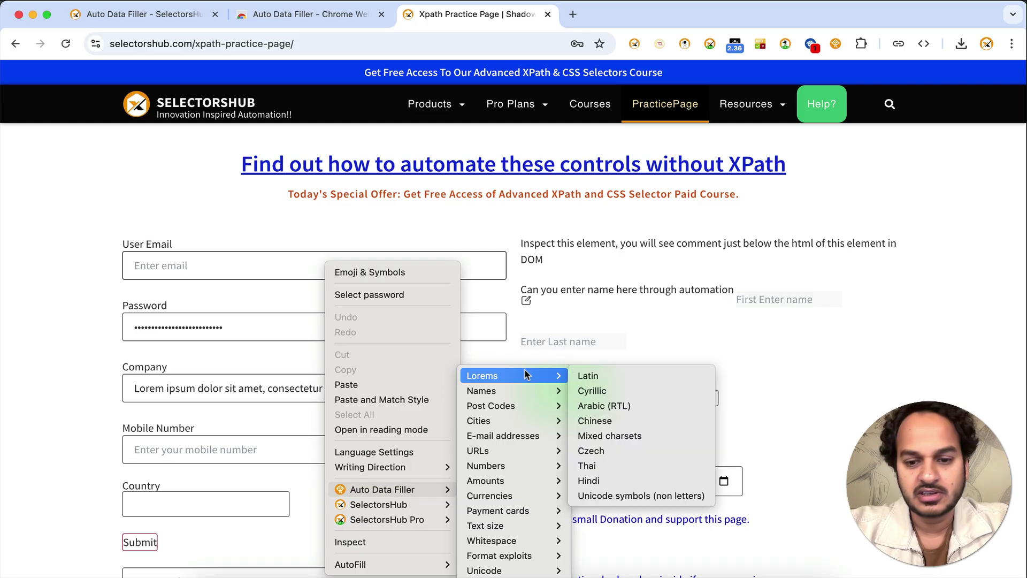
left_click(611, 479)
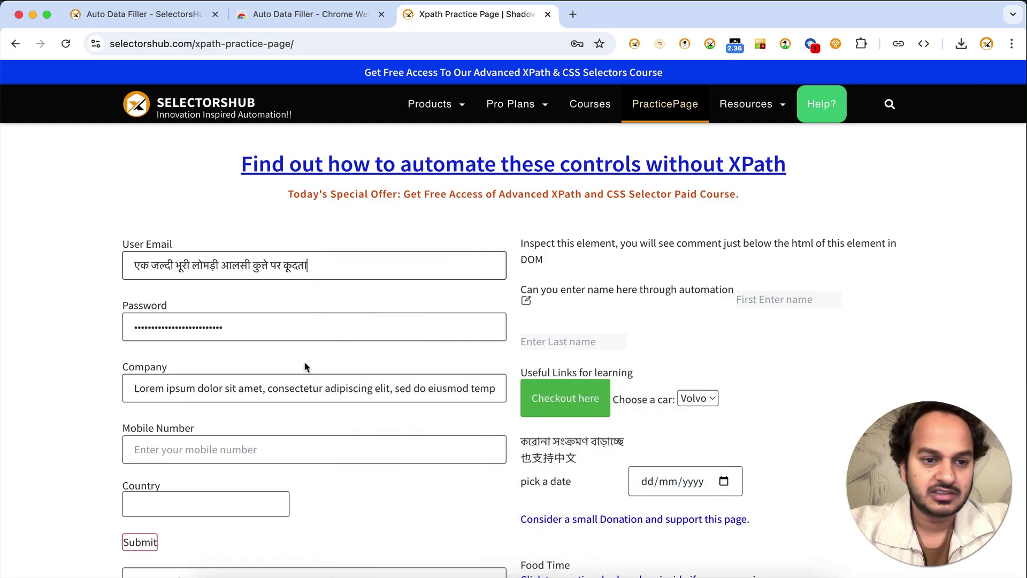
Examine Auto Data Filler's data categories for the Country field, including cities, Unicode, format exploits, payment cards, text sizes, URLs and e-mail addresses
scroll(317, 378, "down", 3)
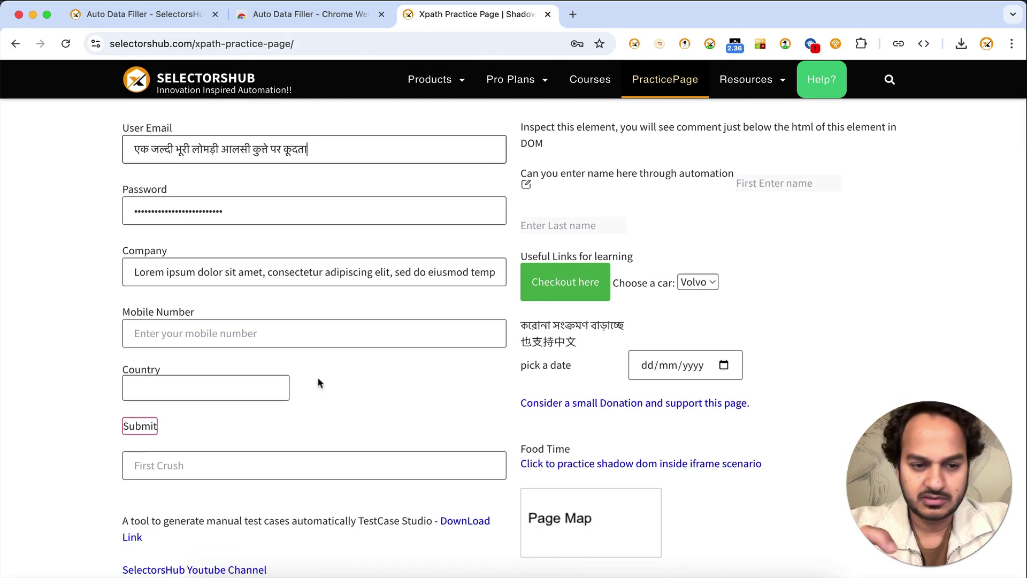
right_click(273, 388)
mouse_move(362, 493)
mouse_move(452, 463)
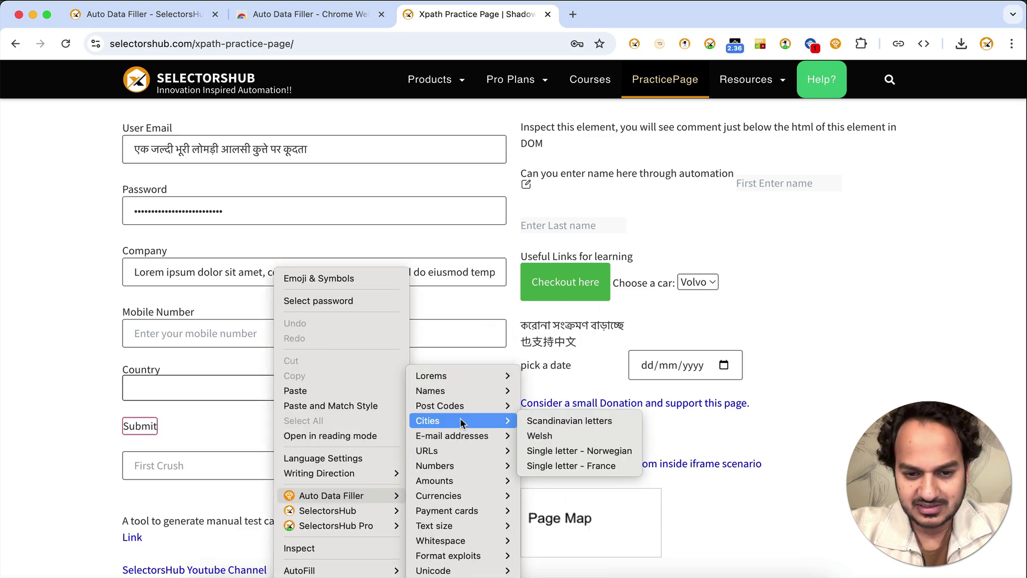
mouse_move(463, 410)
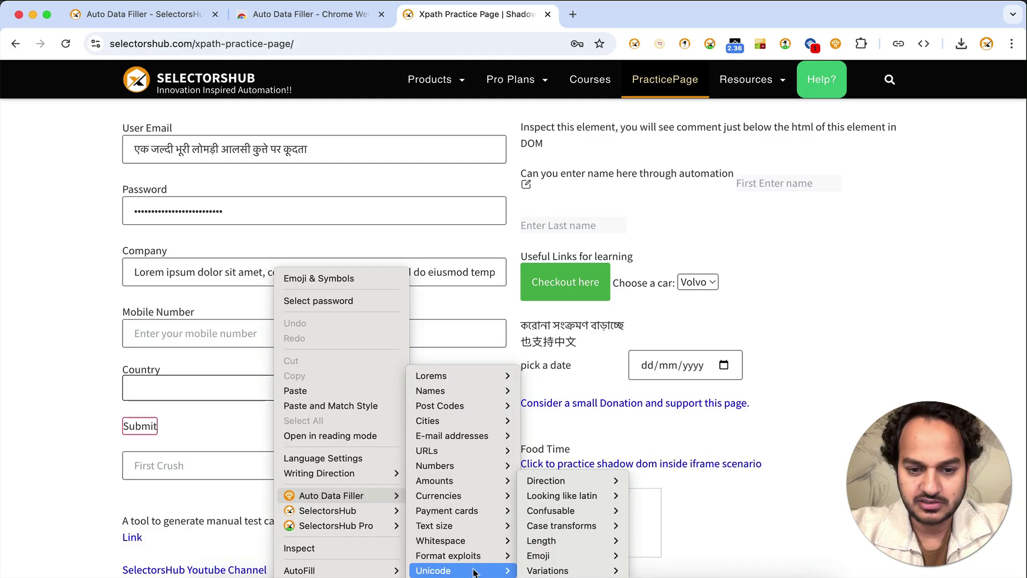
mouse_move(474, 560)
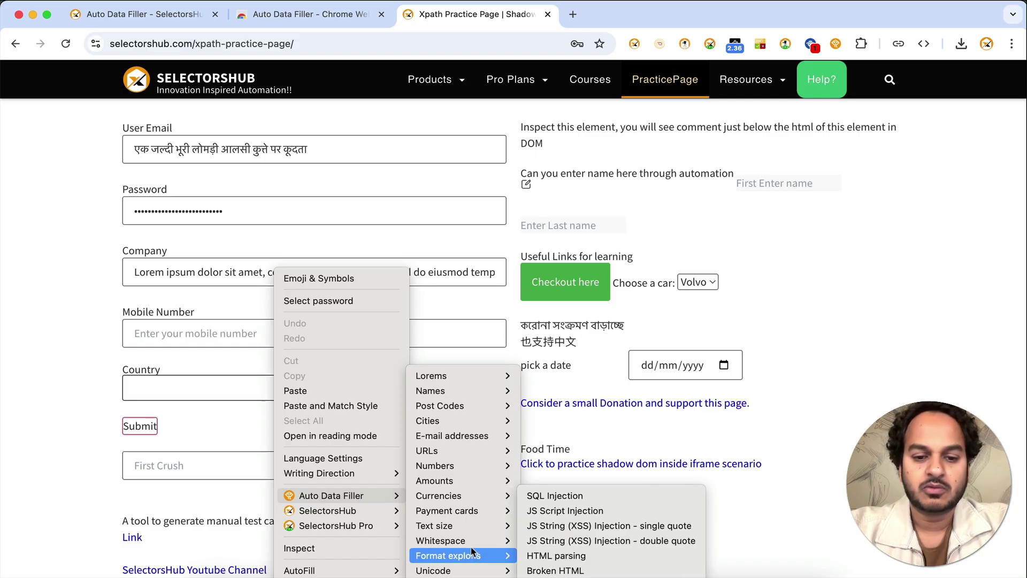
mouse_move(468, 528)
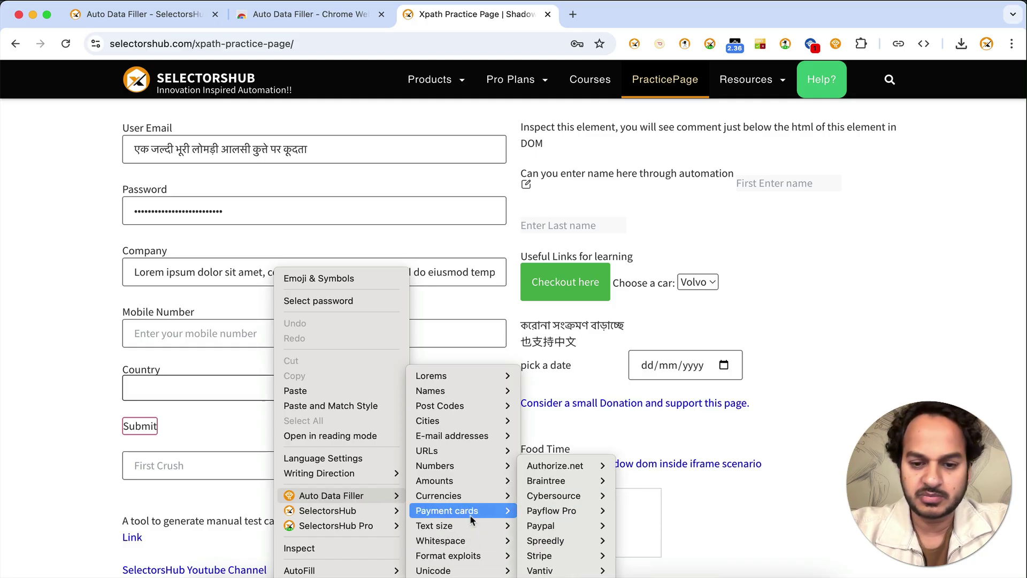
mouse_move(555, 526)
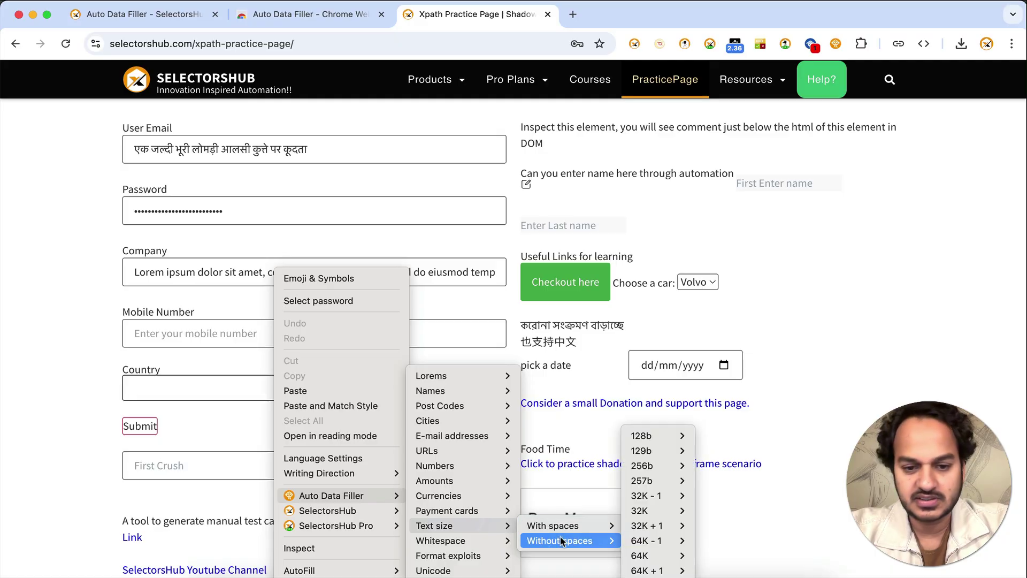
mouse_move(463, 498)
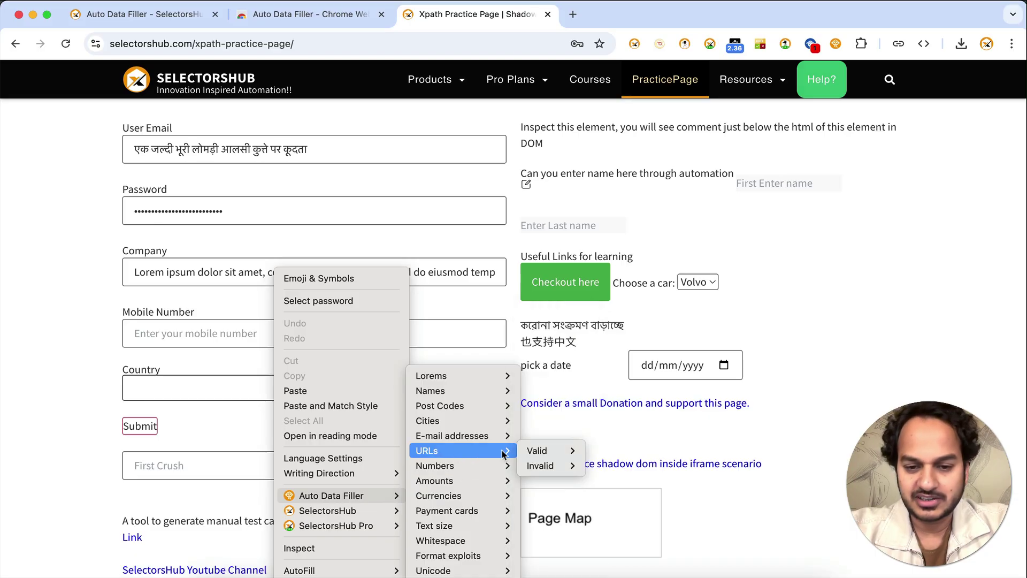
mouse_move(543, 454)
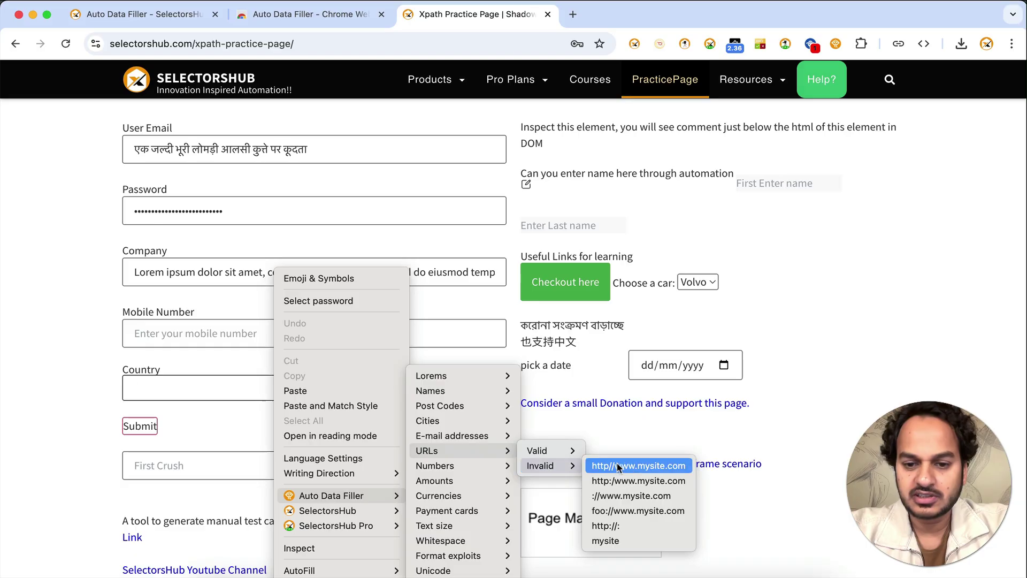
mouse_move(482, 436)
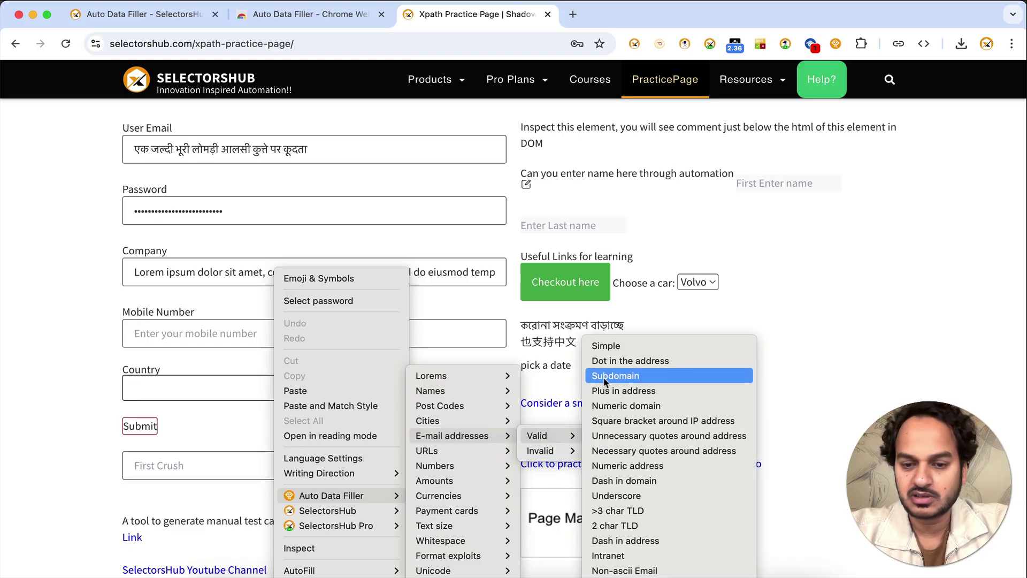
mouse_move(581, 454)
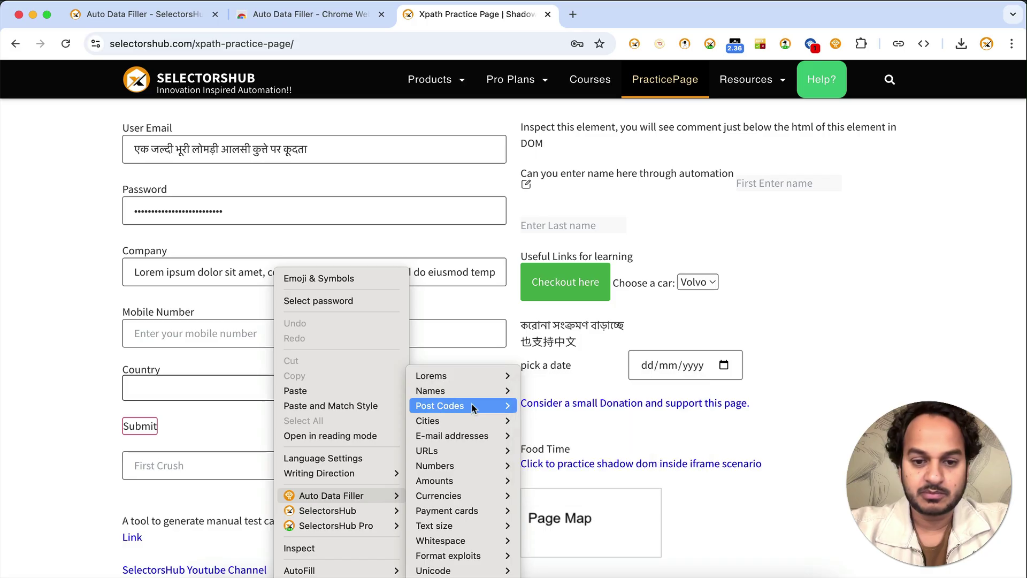
mouse_move(476, 392)
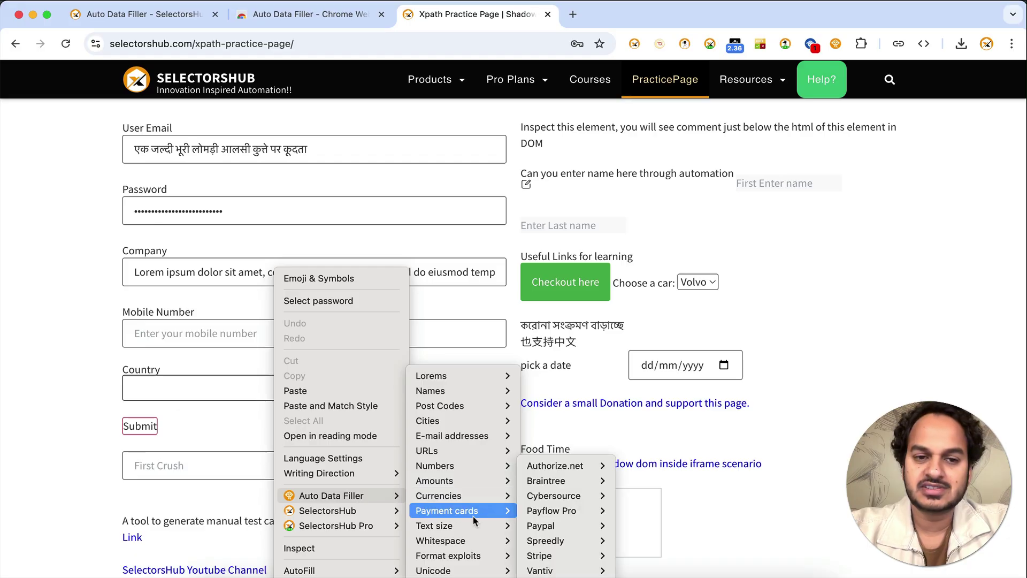
left_click(237, 246)
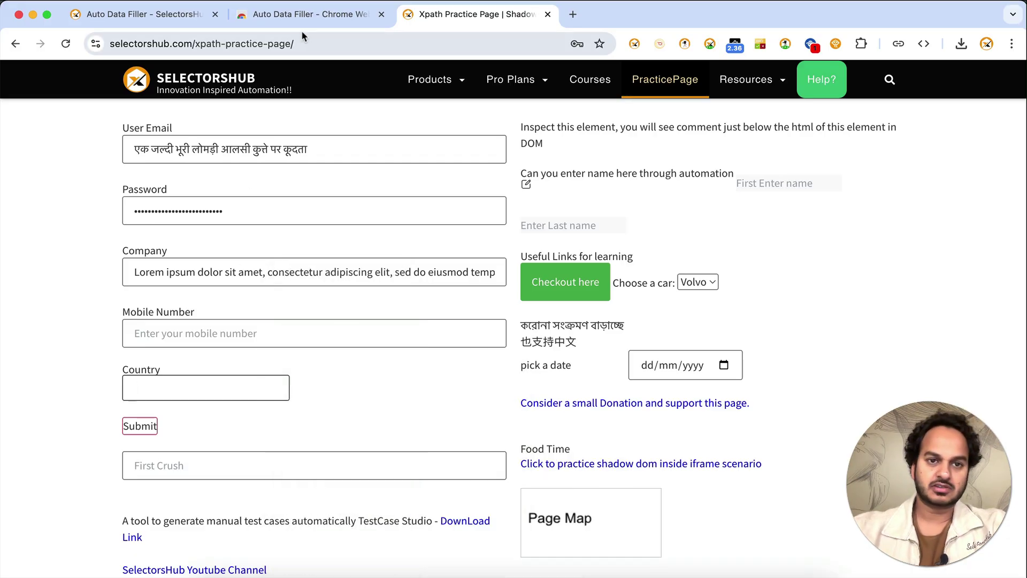
Search the Chrome Web Store for Bug Magnet and open its listing to read the extension's availability notice
left_click(305, 15)
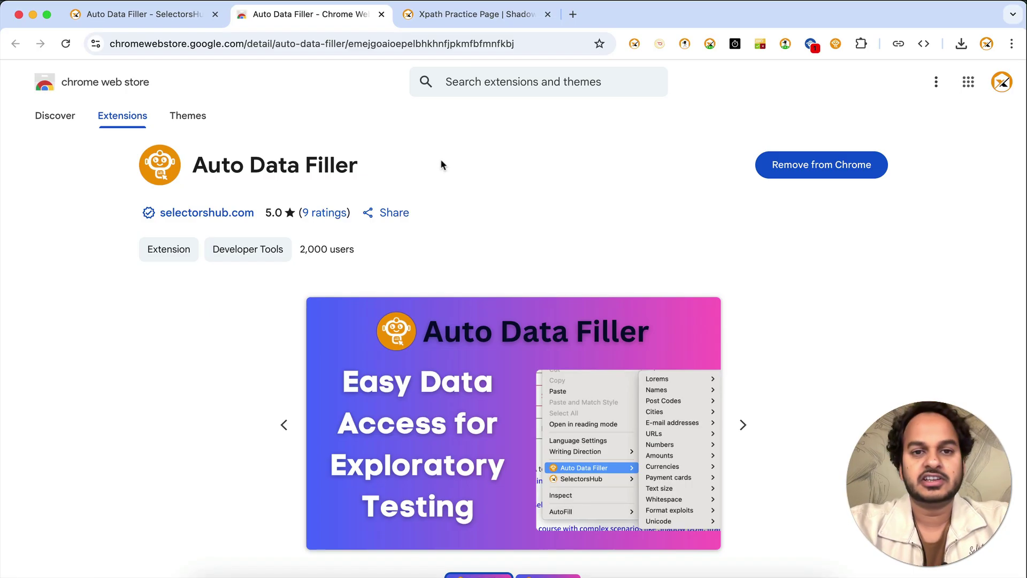
left_click(170, 15)
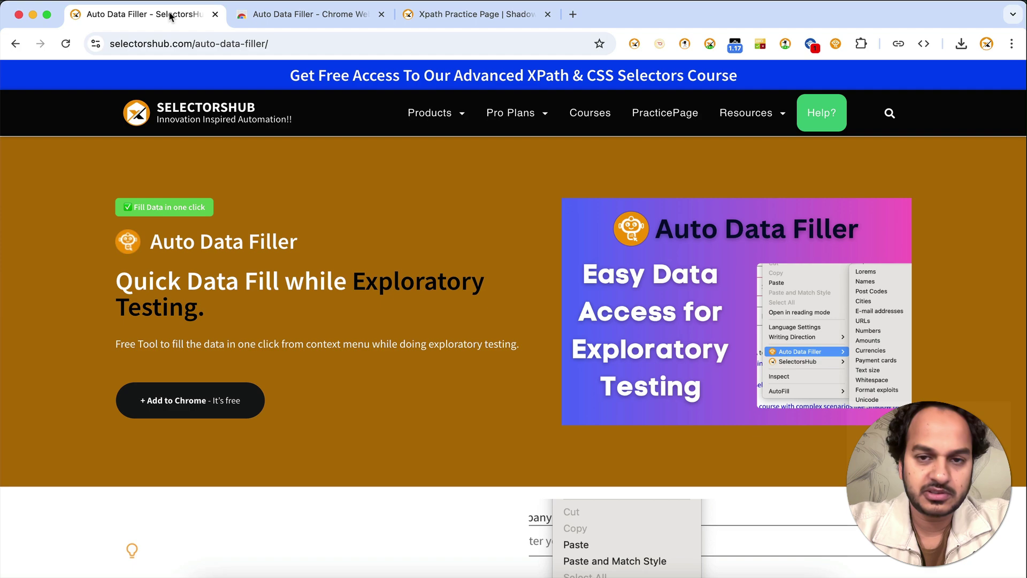
left_click(316, 15)
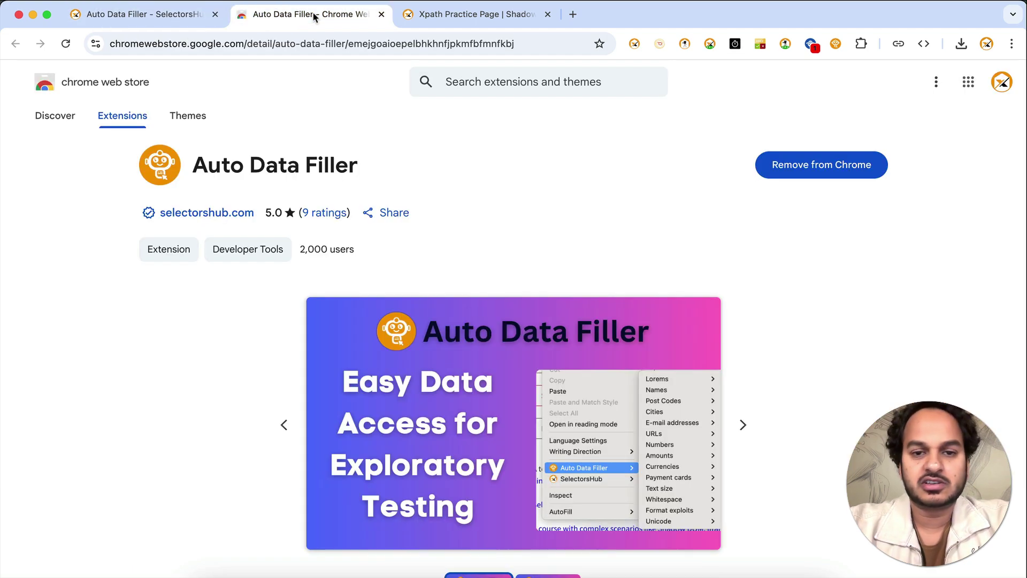
left_click(499, 86)
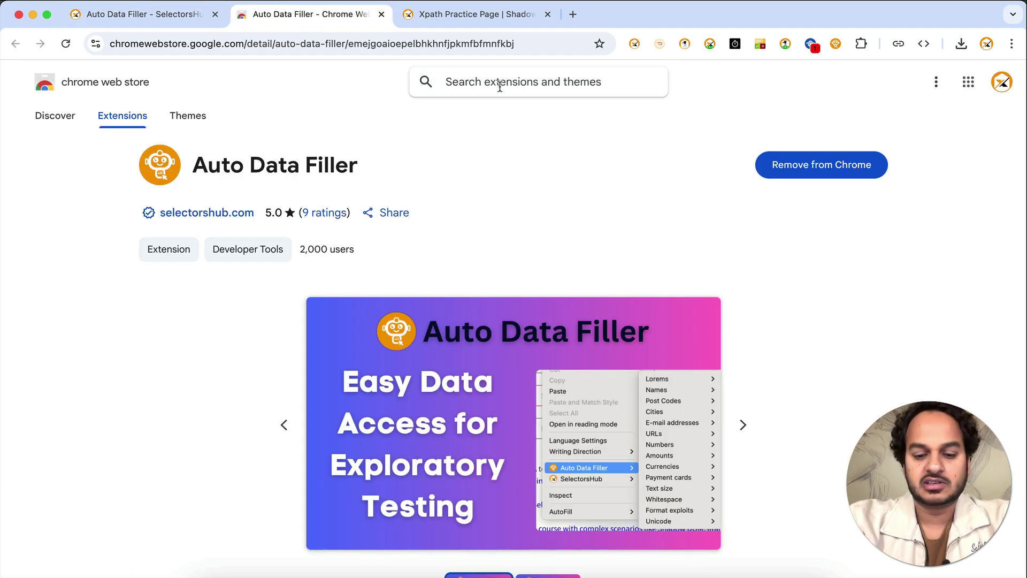
type("bug magn")
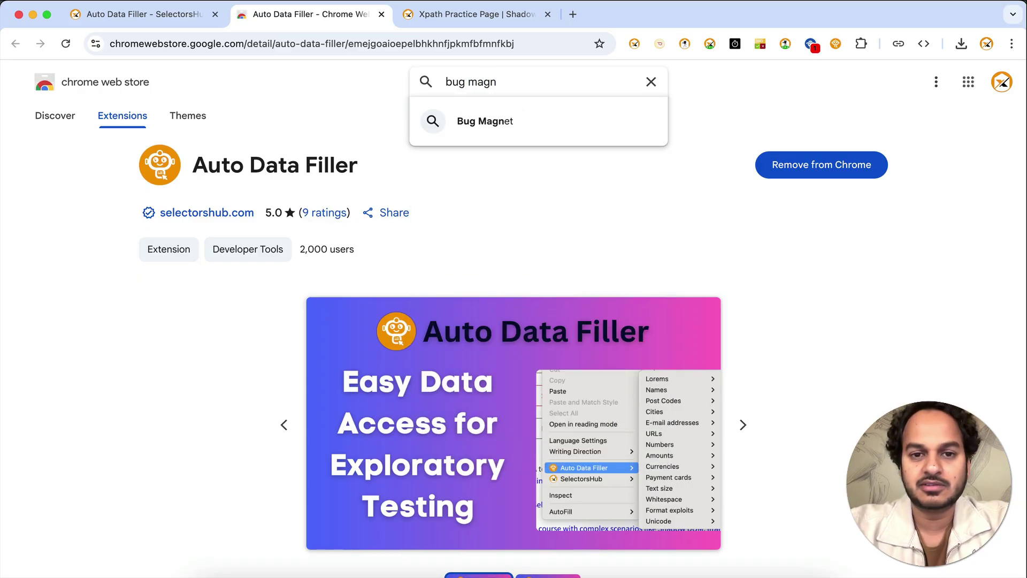
key("Down")
key("Return")
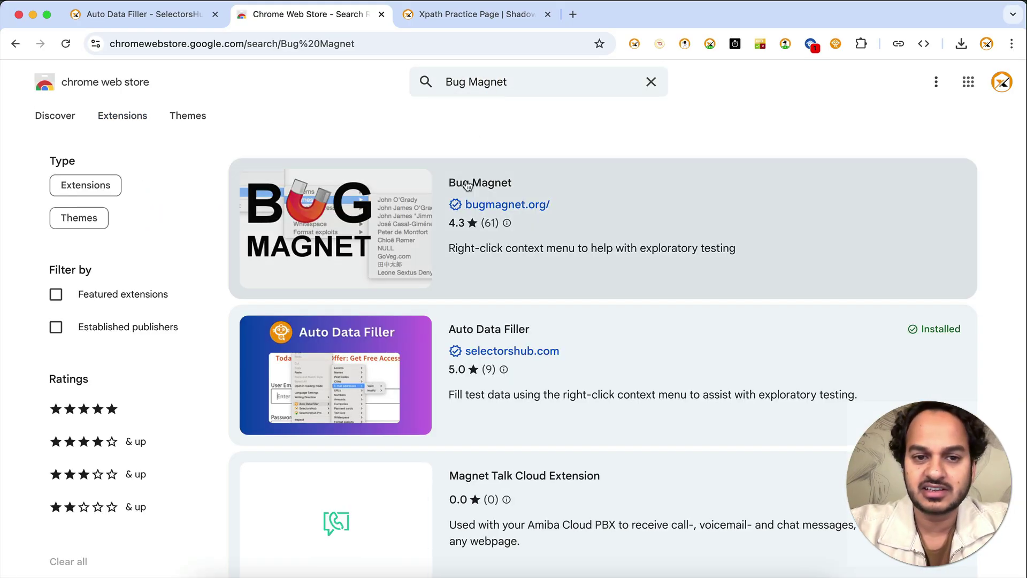
left_click(410, 222)
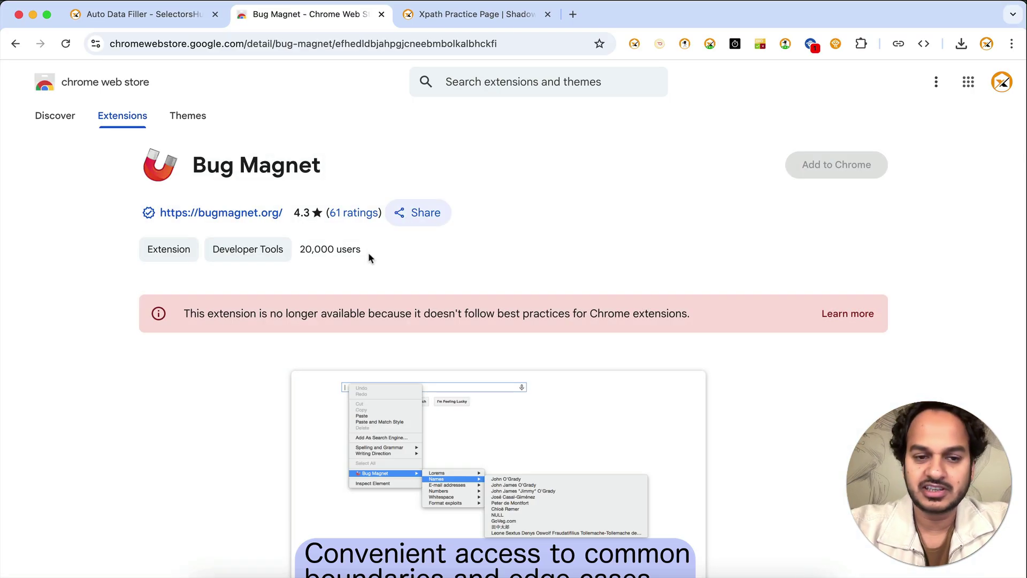
left_click_drag(189, 312, 456, 299)
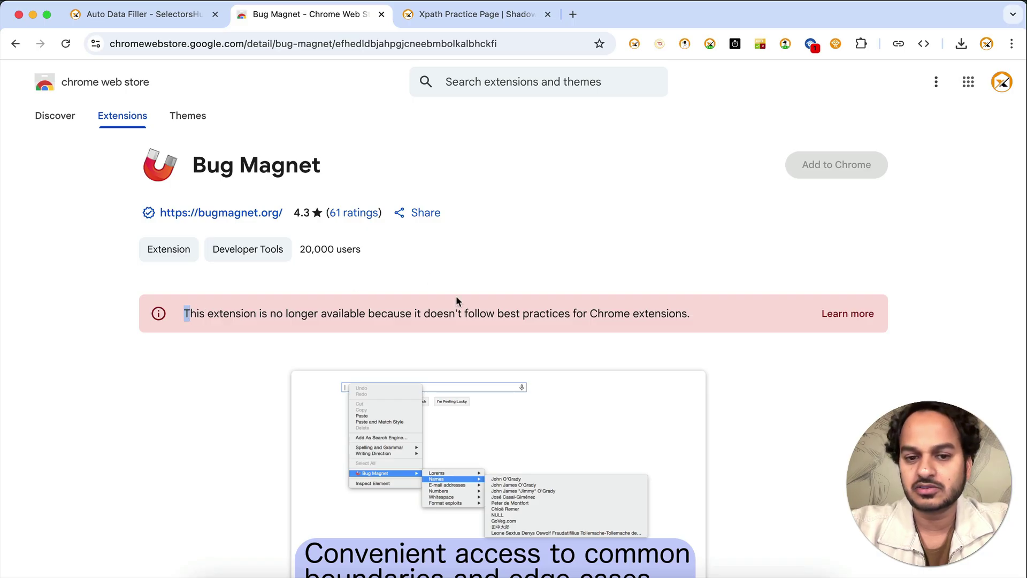
Return to the Bug Magnet search results, then open the Auto Data Filler listing and review its ratings and details
left_click(148, 14)
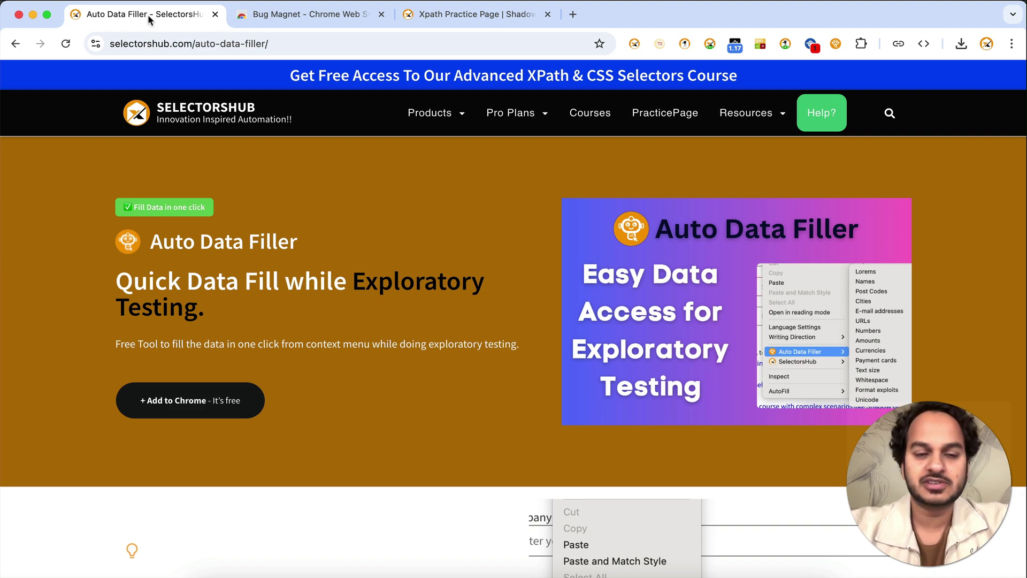
left_click(278, 12)
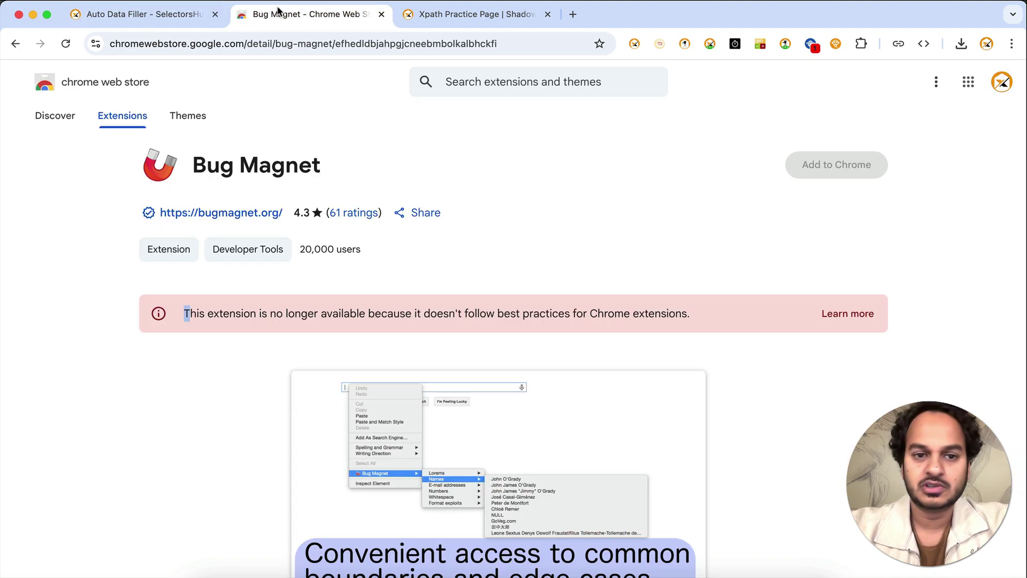
left_click(15, 44)
left_click(367, 357)
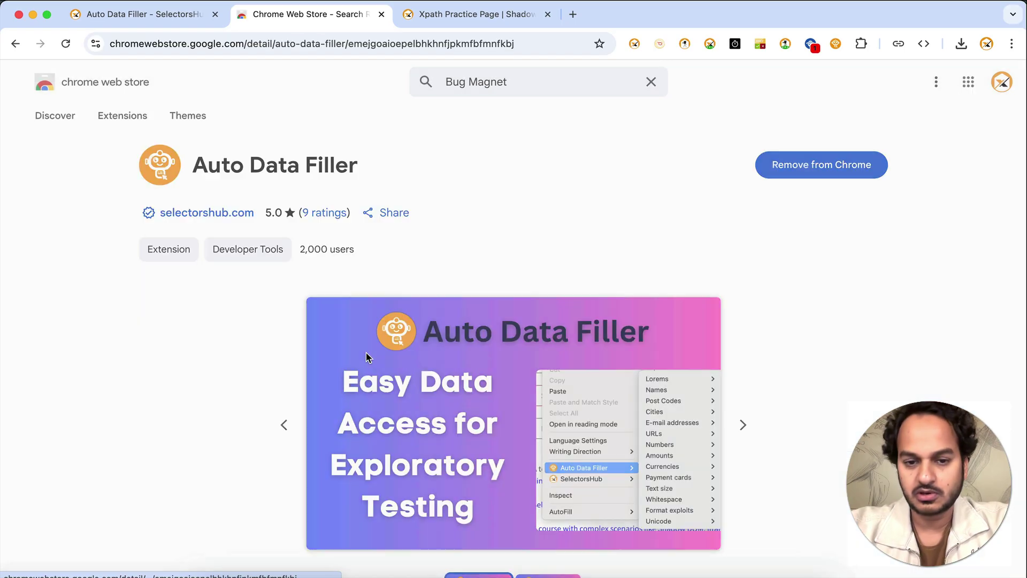
scroll(323, 403, "down", 15)
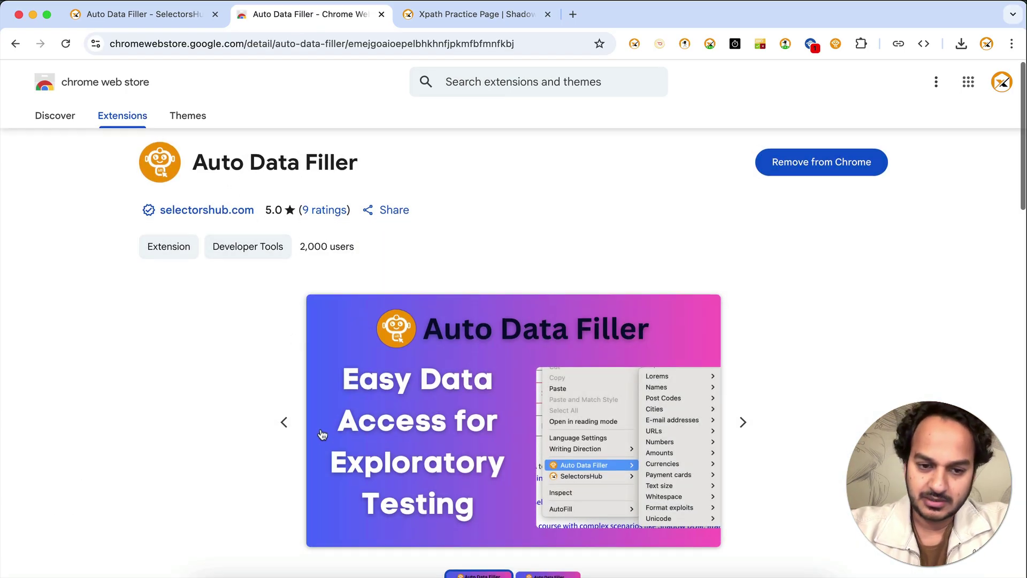
scroll(320, 428, "down", 1)
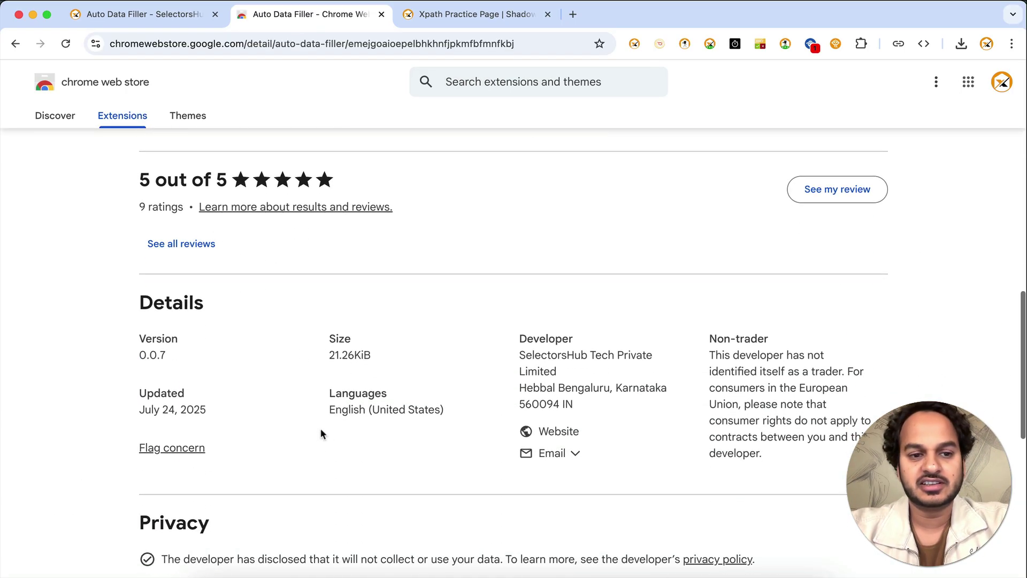
scroll(276, 303, "up", 15)
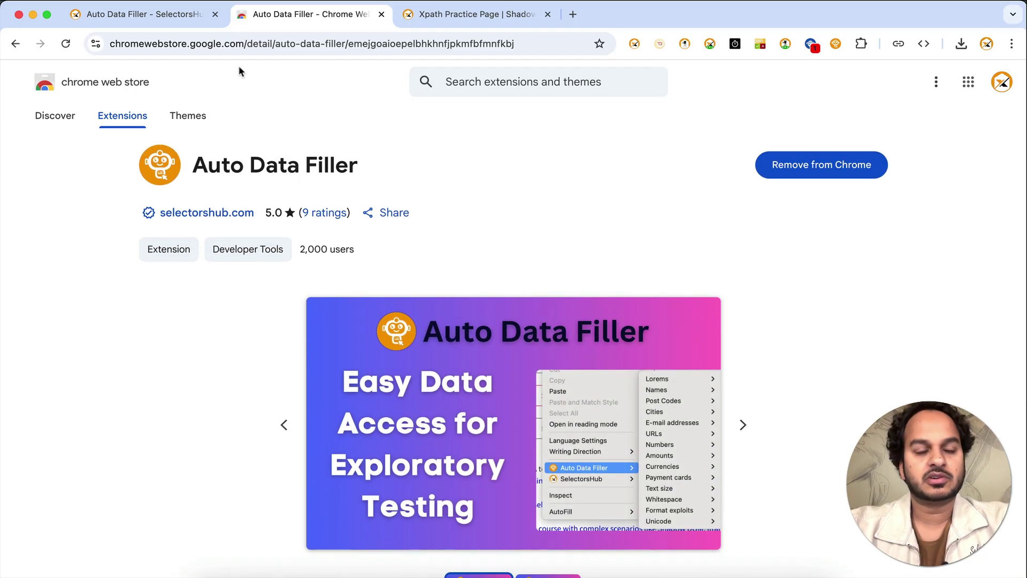
left_click(179, 15)
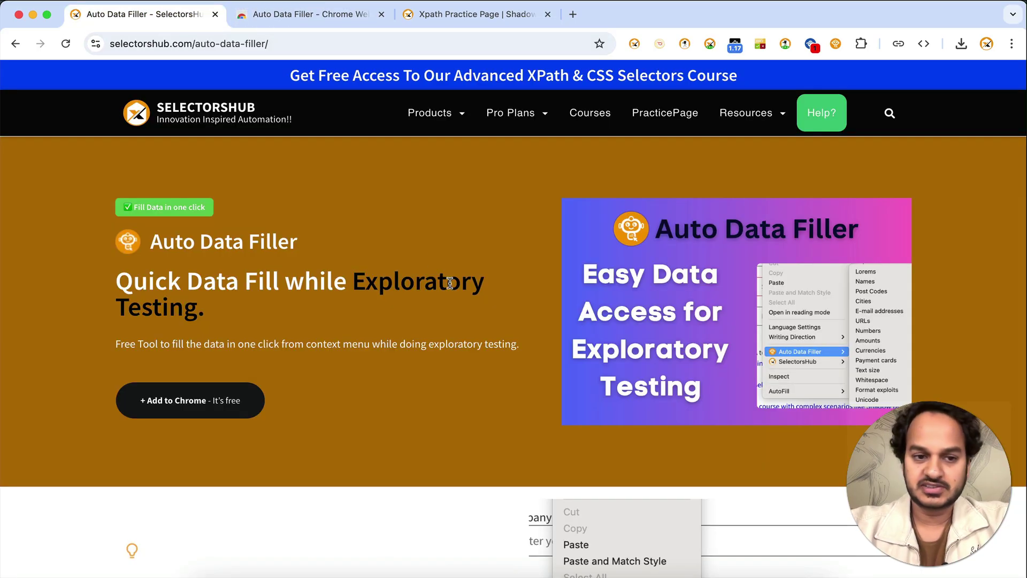
left_click(296, 16)
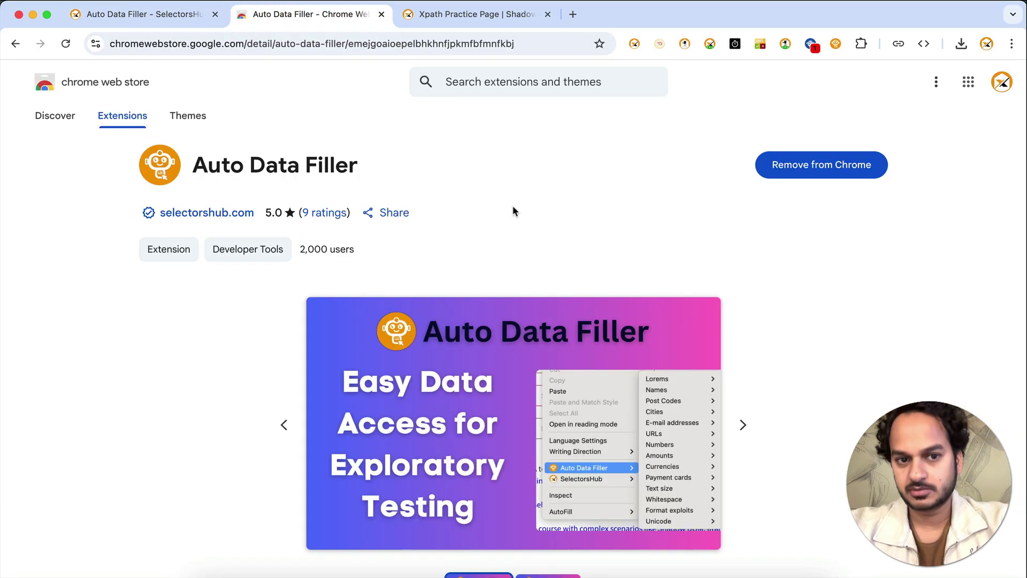